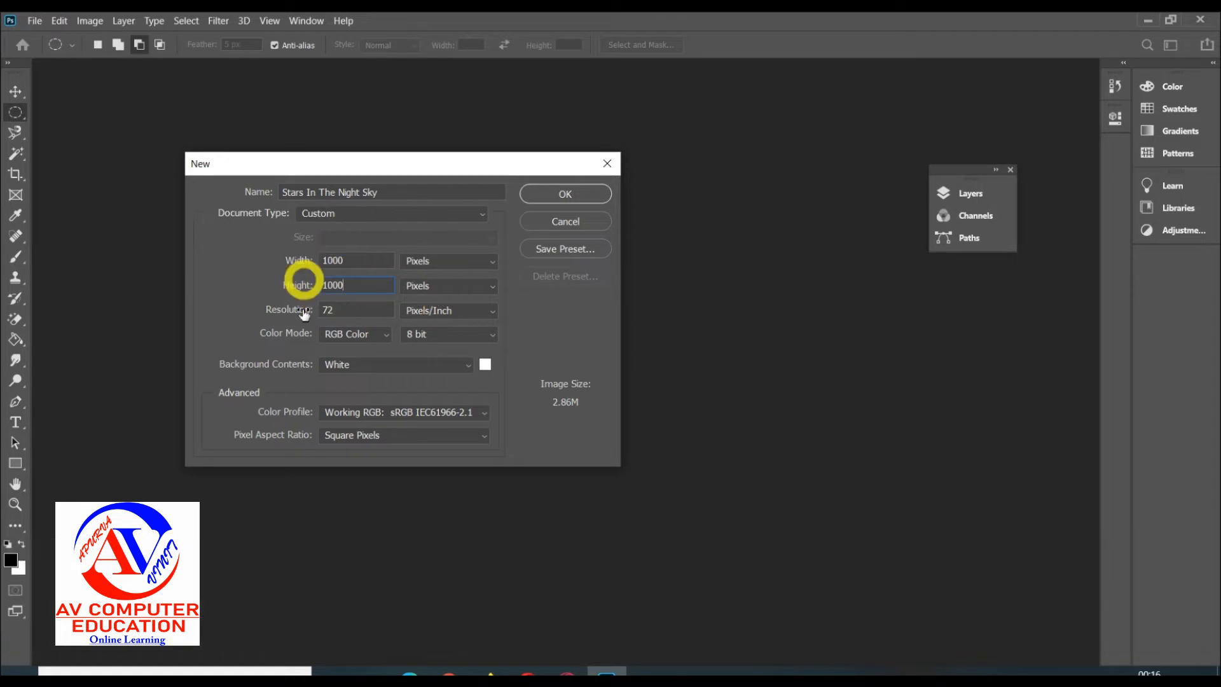
Create the 1000 × 1000 pixel, 72 ppi RGB document "Stars In The Night Sky" and display its layer list beside the canvas
{"action": "left_click", "coordinate": [567, 194]}
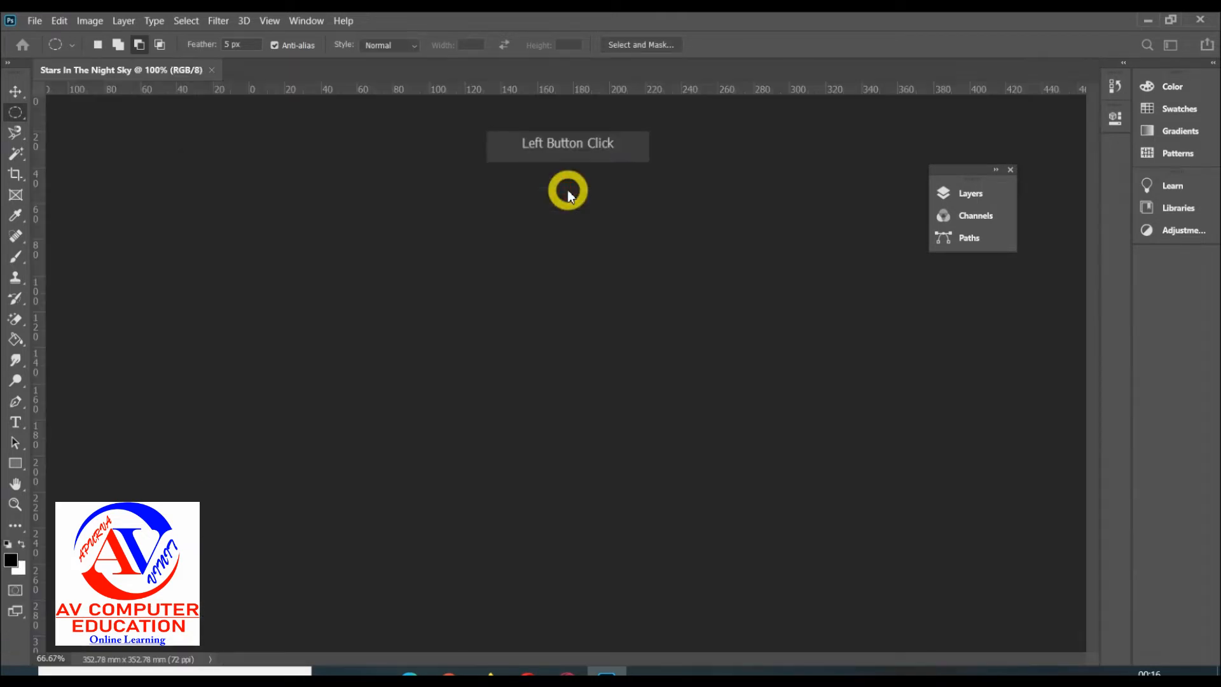
{"action": "left_click", "coordinate": [948, 197]}
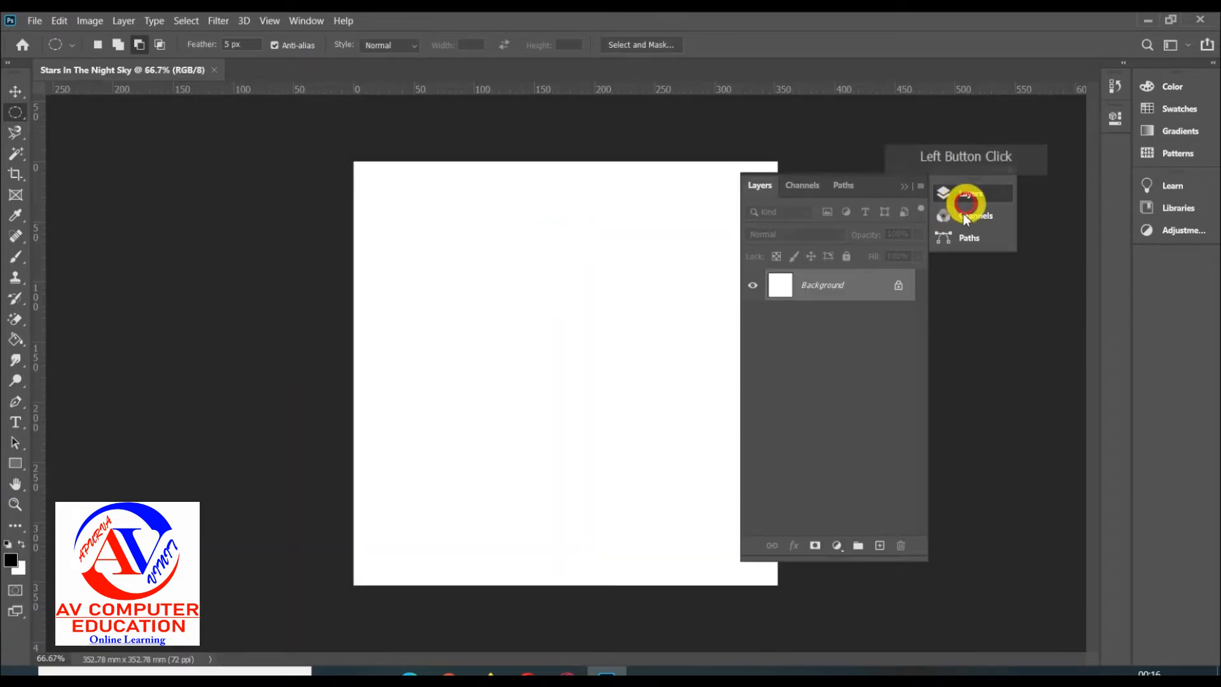
{"action": "left_click_drag", "start_coordinate": [829, 172], "coordinate": [956, 171]}
{"action": "left_click", "coordinate": [1011, 170]}
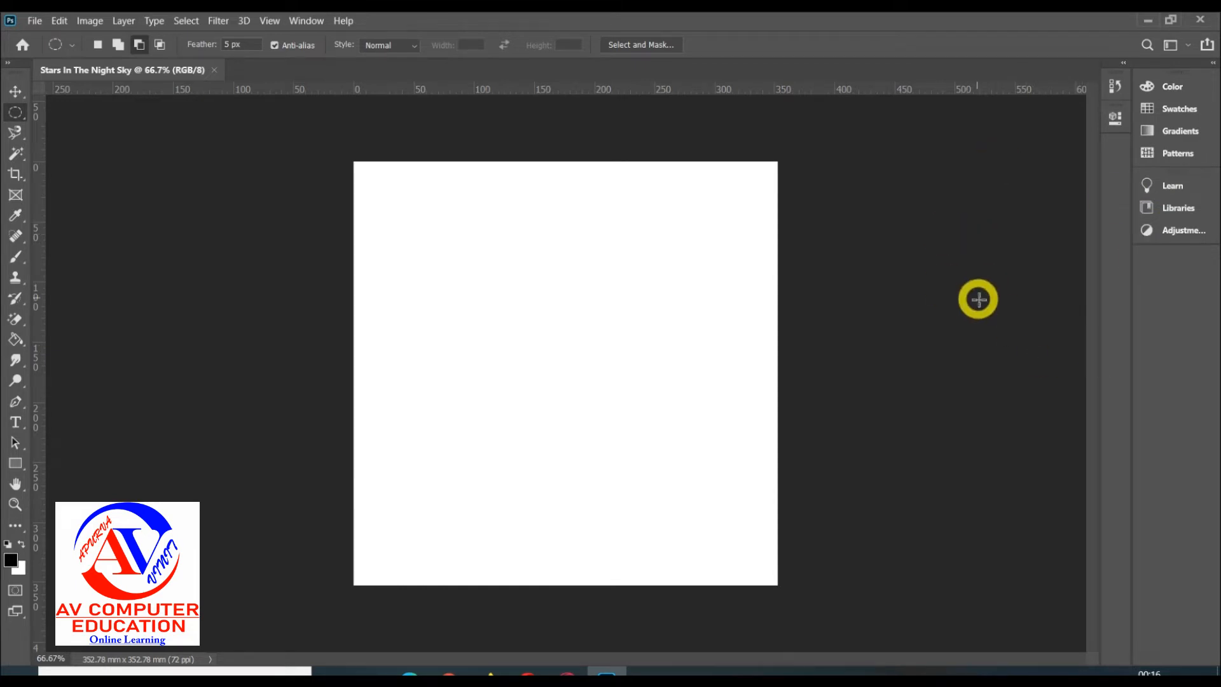
{"action": "key", "text": "F7"}
{"action": "left_click_drag", "start_coordinate": [880, 181], "coordinate": [1044, 119]}
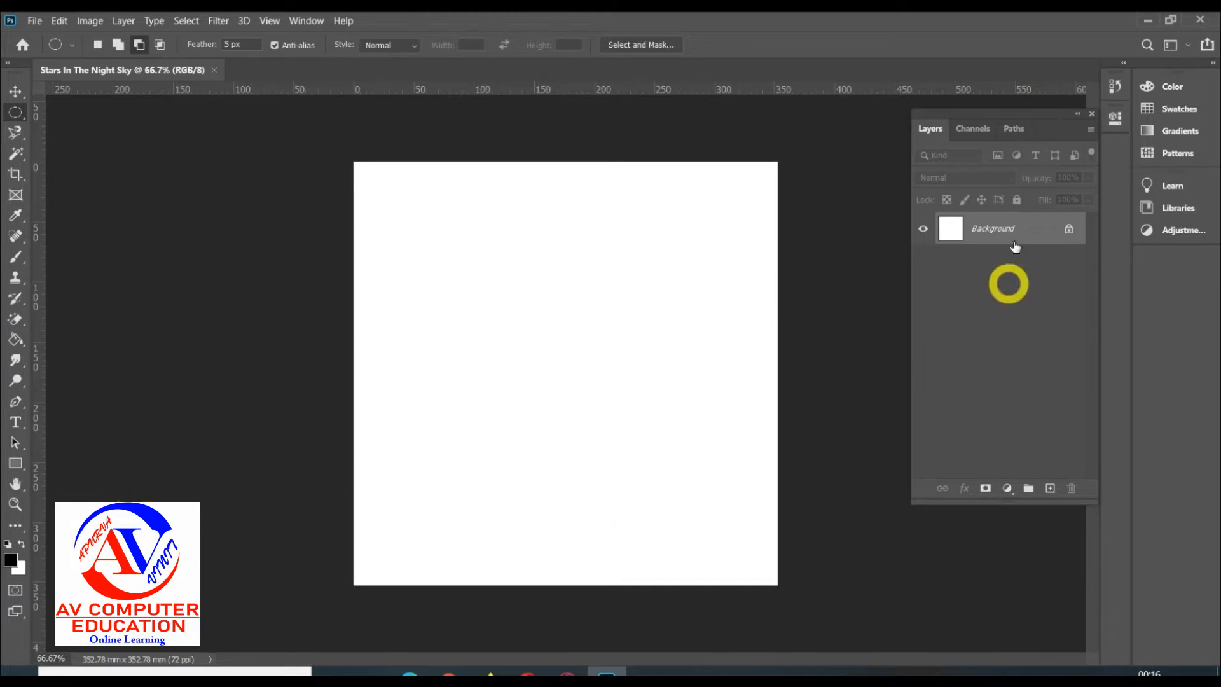
Add a new layer above the background and fill it with black (000000) using the Paint Bucket
{"action": "left_click", "coordinate": [1050, 487]}
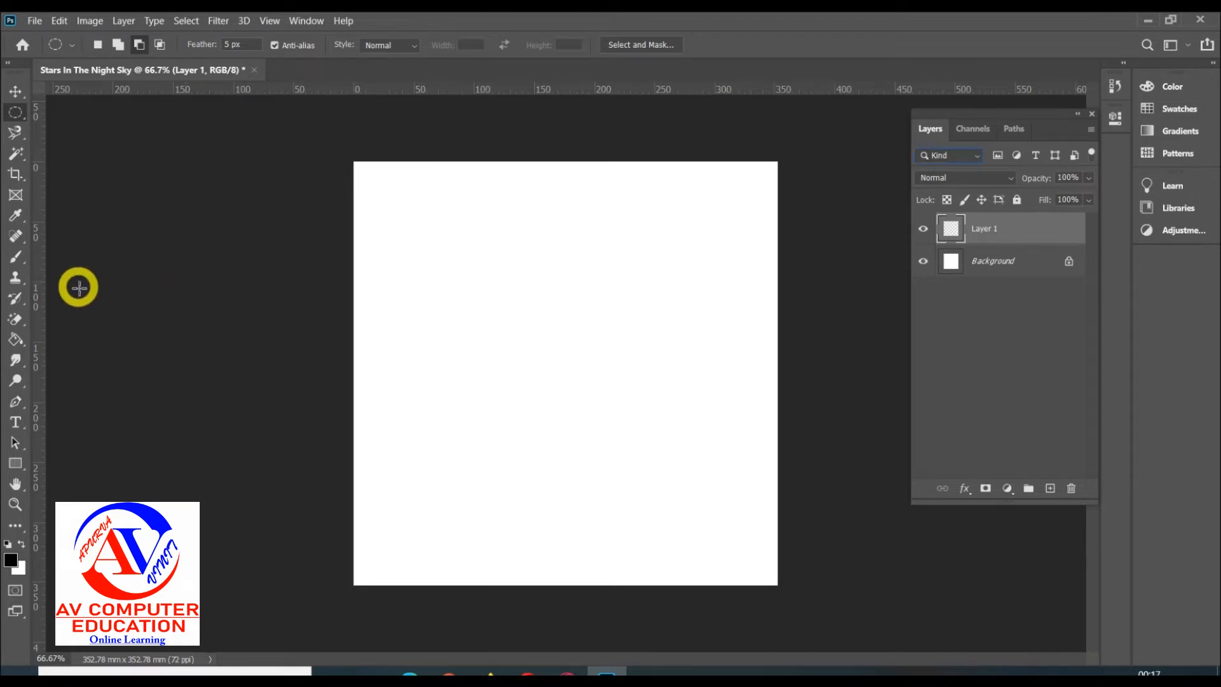
{"action": "left_click", "coordinate": [23, 338]}
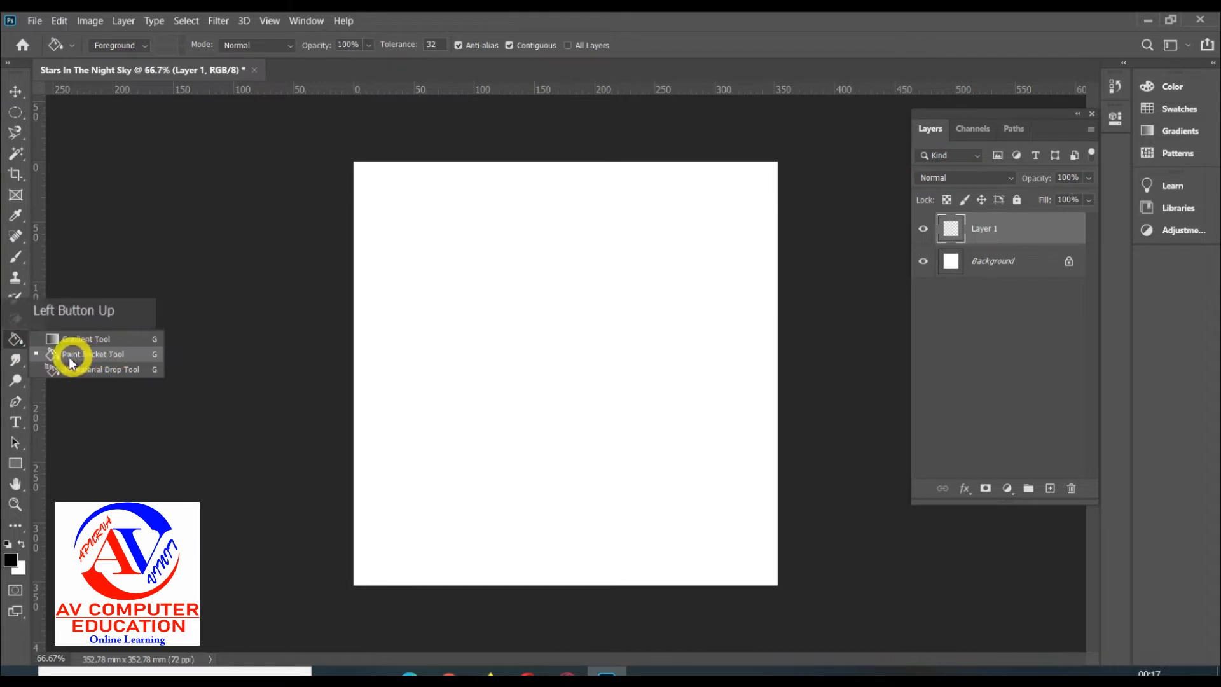
{"action": "left_click", "coordinate": [114, 358]}
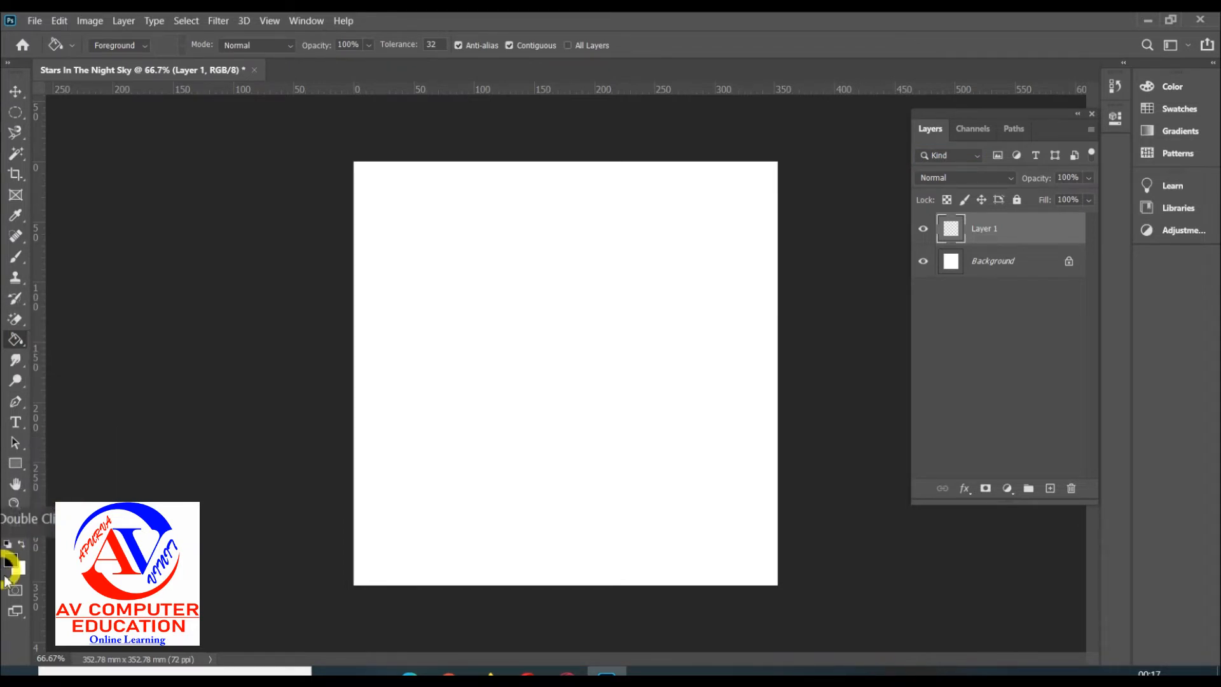
{"action": "left_click", "coordinate": [12, 560]}
{"action": "left_click", "coordinate": [817, 266]}
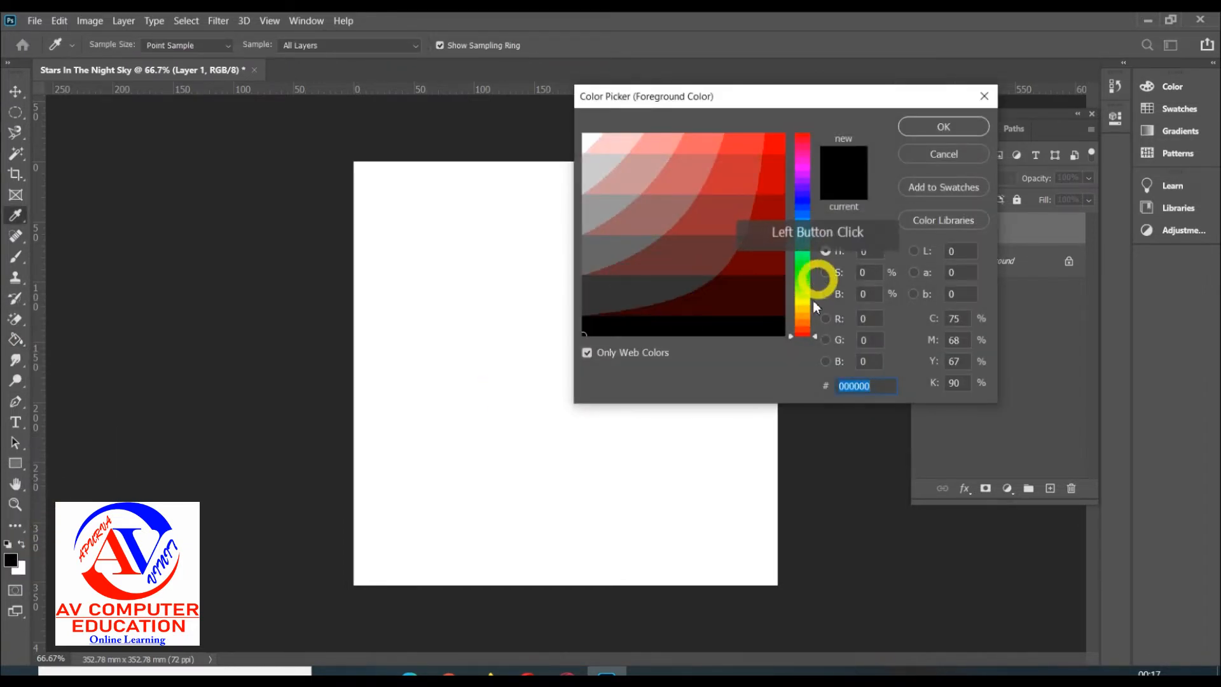
{"action": "left_click", "coordinate": [761, 341]}
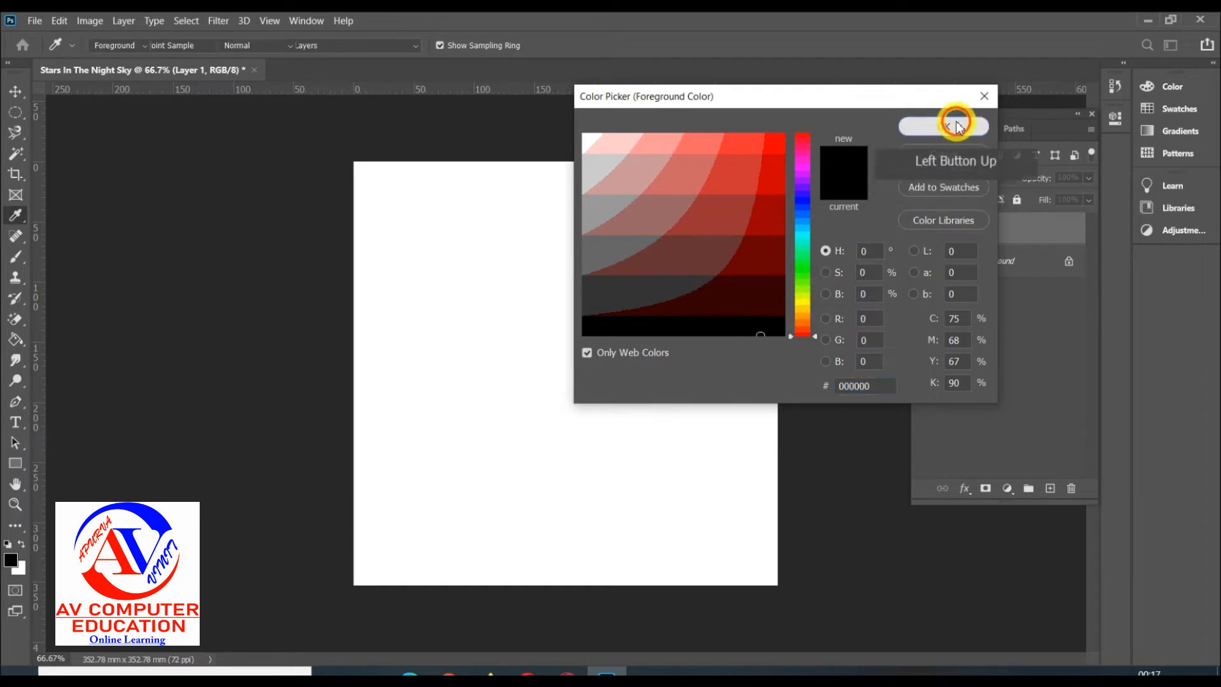
{"action": "left_click", "coordinate": [944, 126]}
{"action": "left_click", "coordinate": [503, 298]}
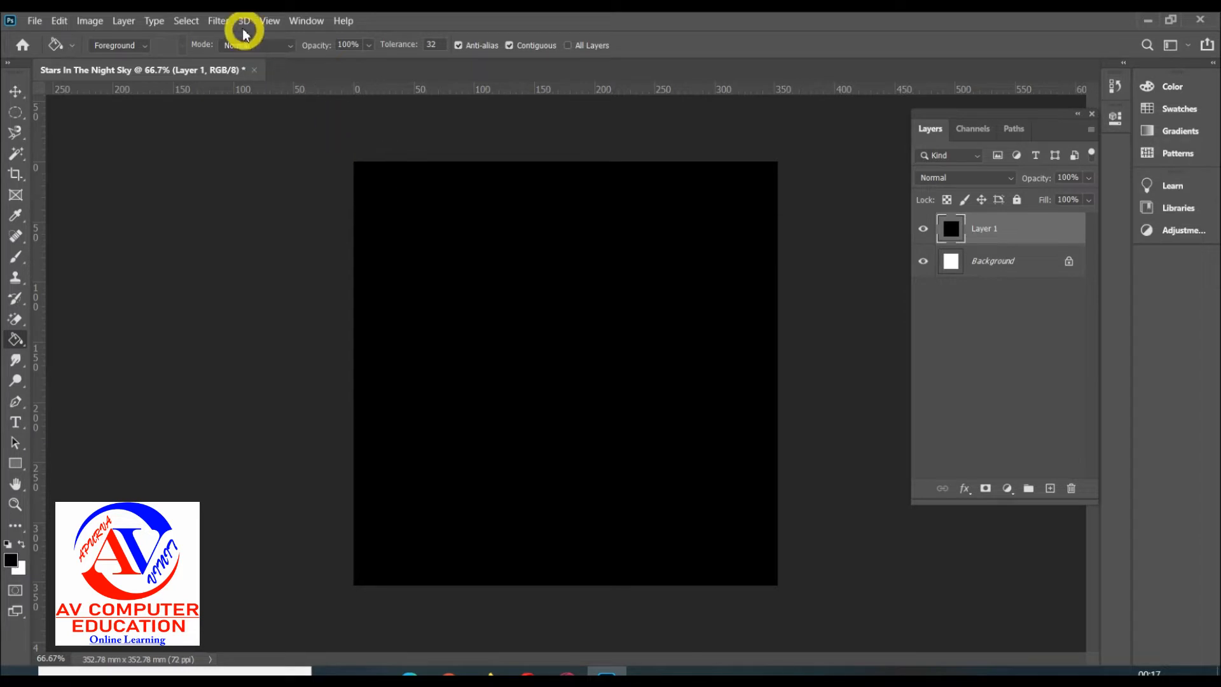
Convert the black layer for smart filters
{"action": "left_click", "coordinate": [221, 20]}
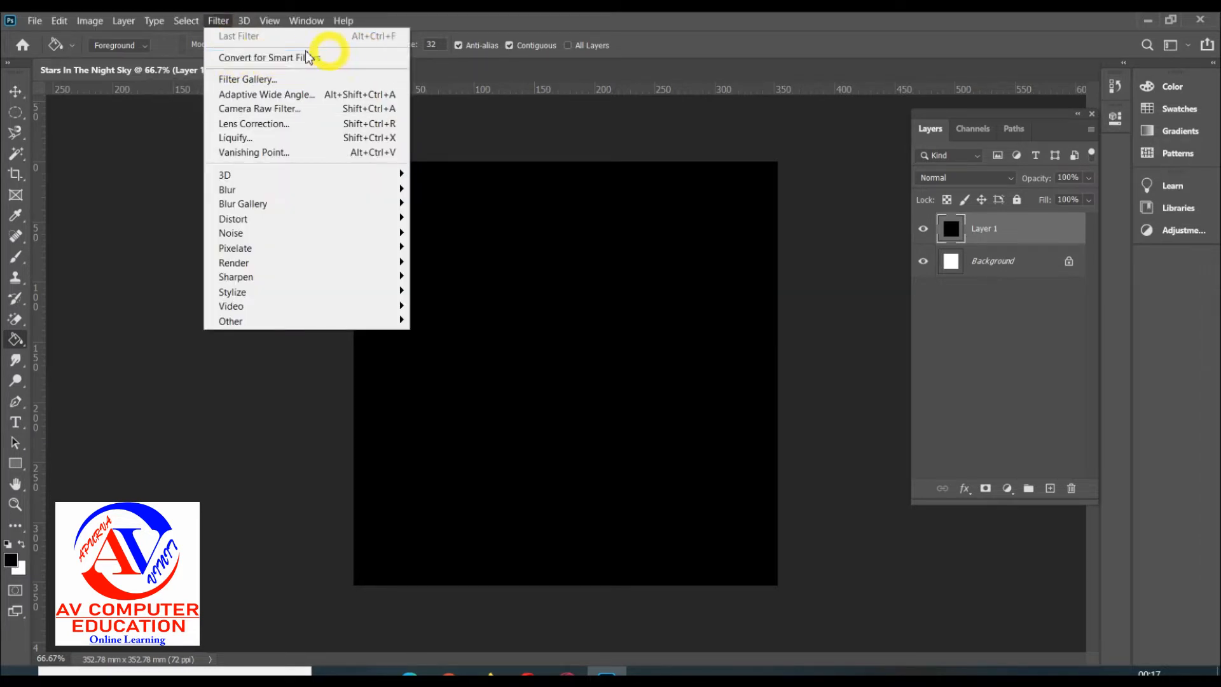
{"action": "left_click", "coordinate": [265, 57]}
{"action": "left_click", "coordinate": [563, 301]}
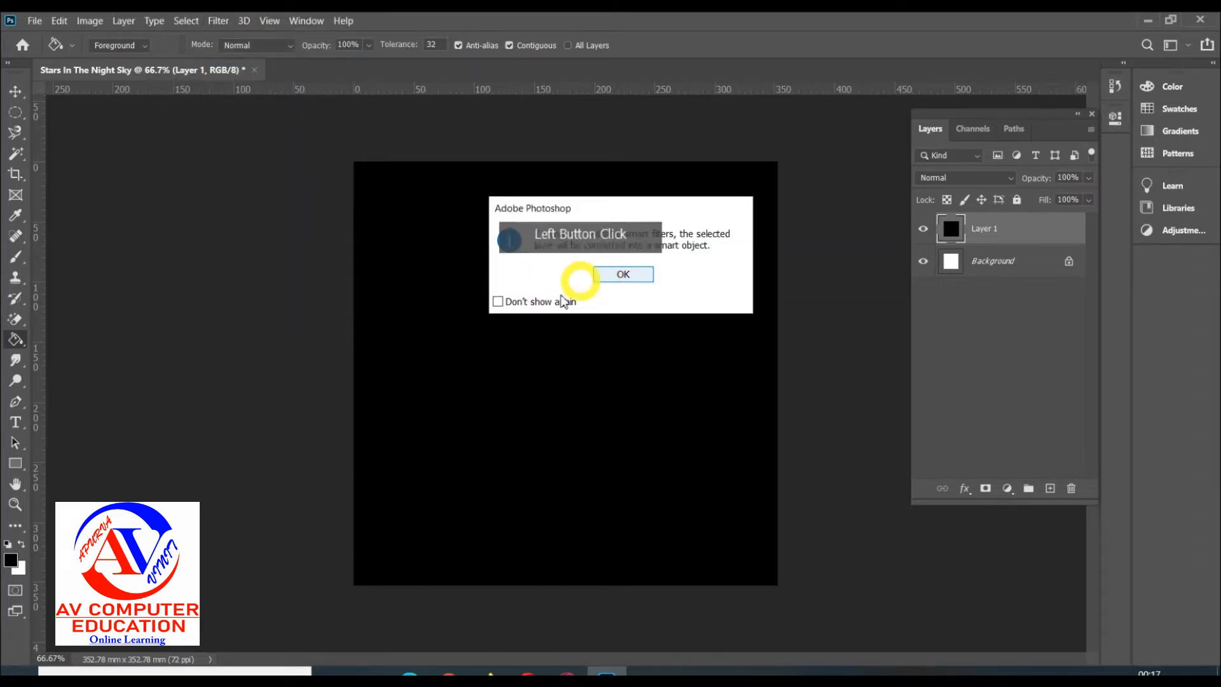
{"action": "left_click", "coordinate": [633, 270]}
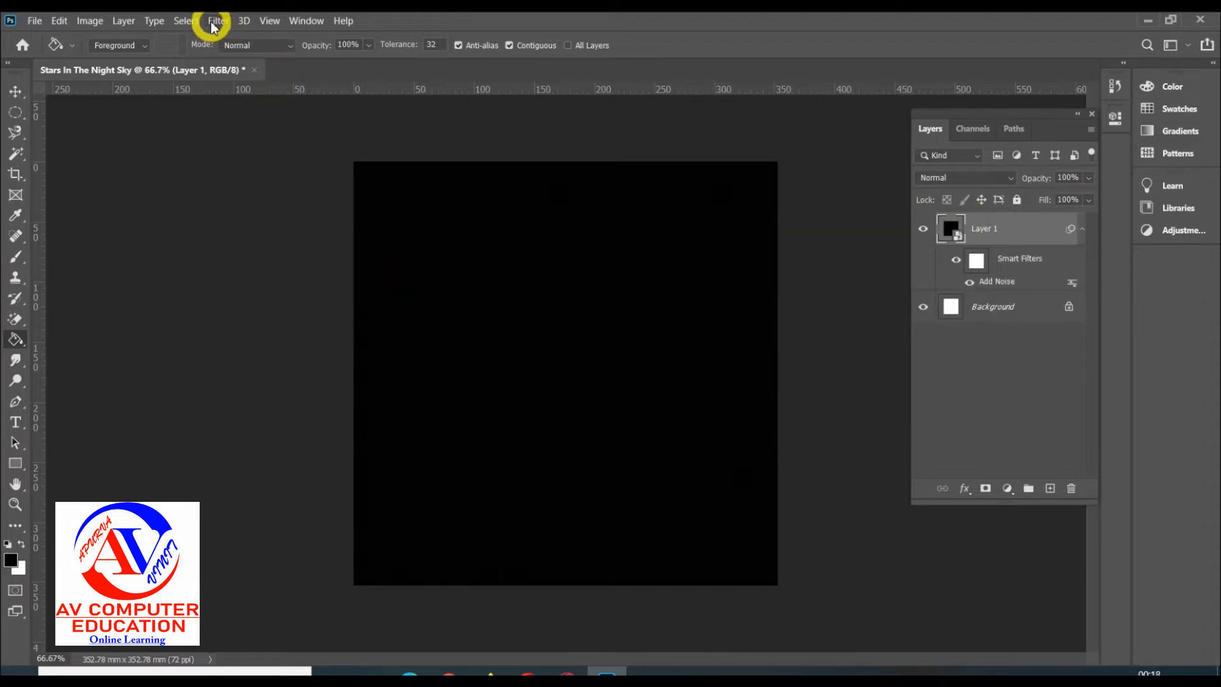
Apply Add Noise to the black layer with an amount of 22%, Gaussian distribution and Monochromatic
{"action": "left_click", "coordinate": [217, 21]}
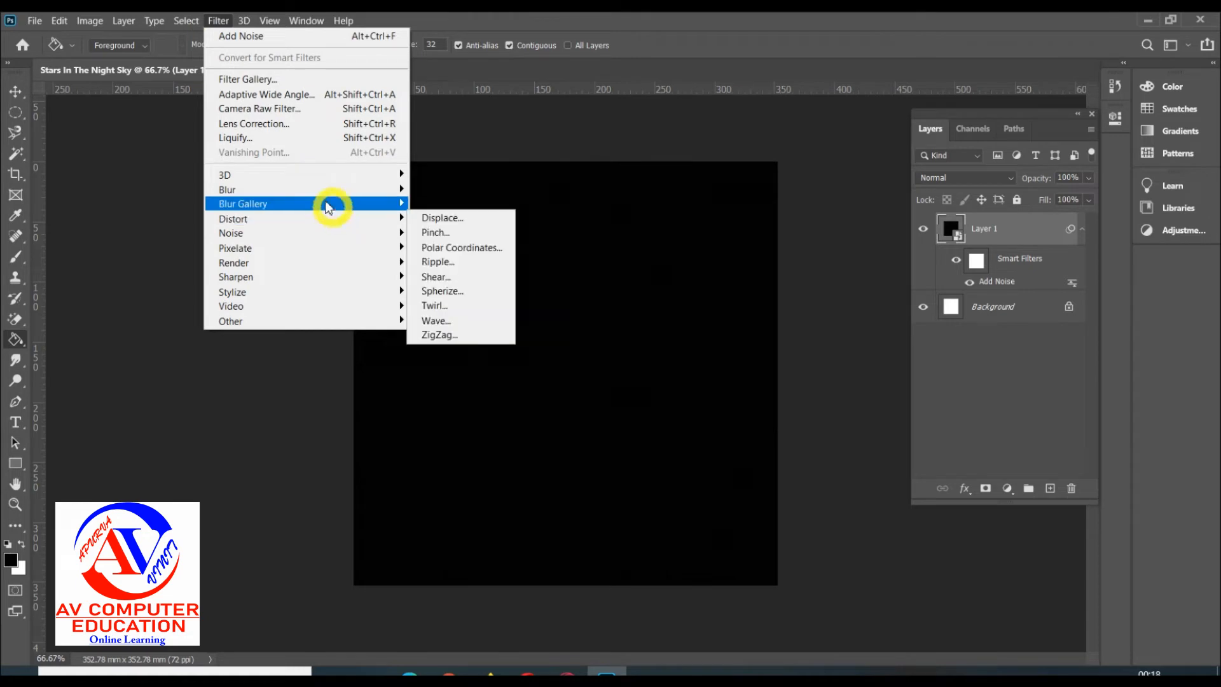
{"action": "mouse_move", "coordinate": [324, 229]}
{"action": "left_click", "coordinate": [468, 234]}
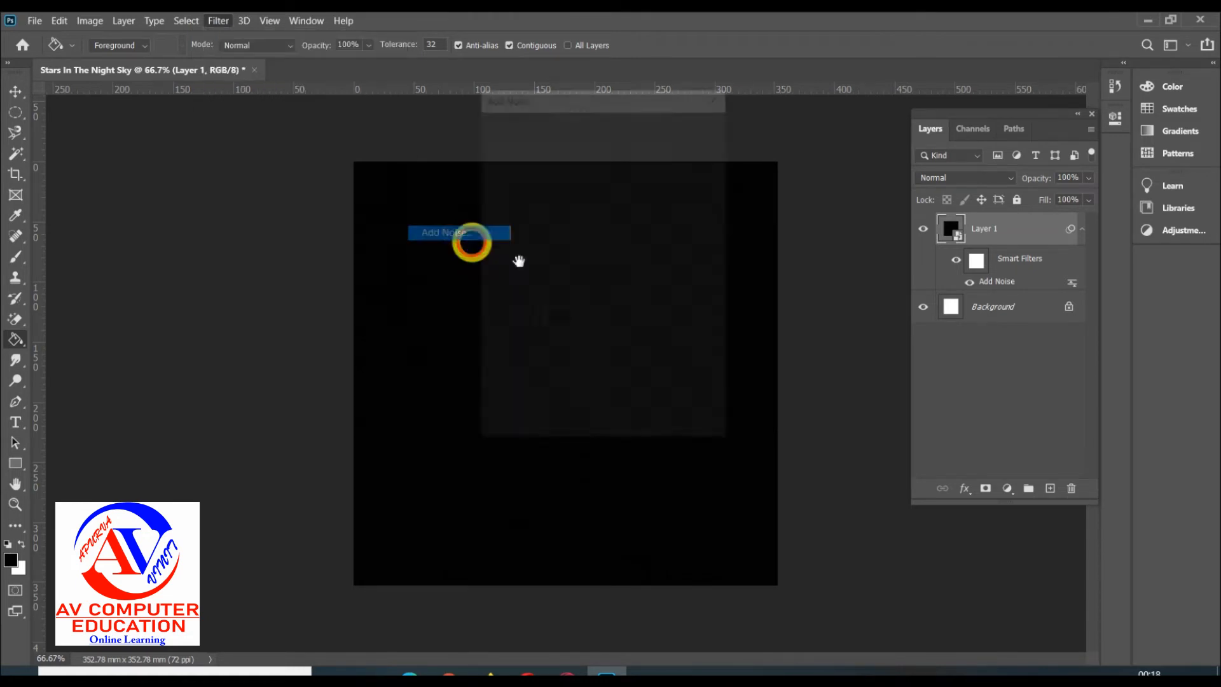
{"action": "type", "text": "22"}
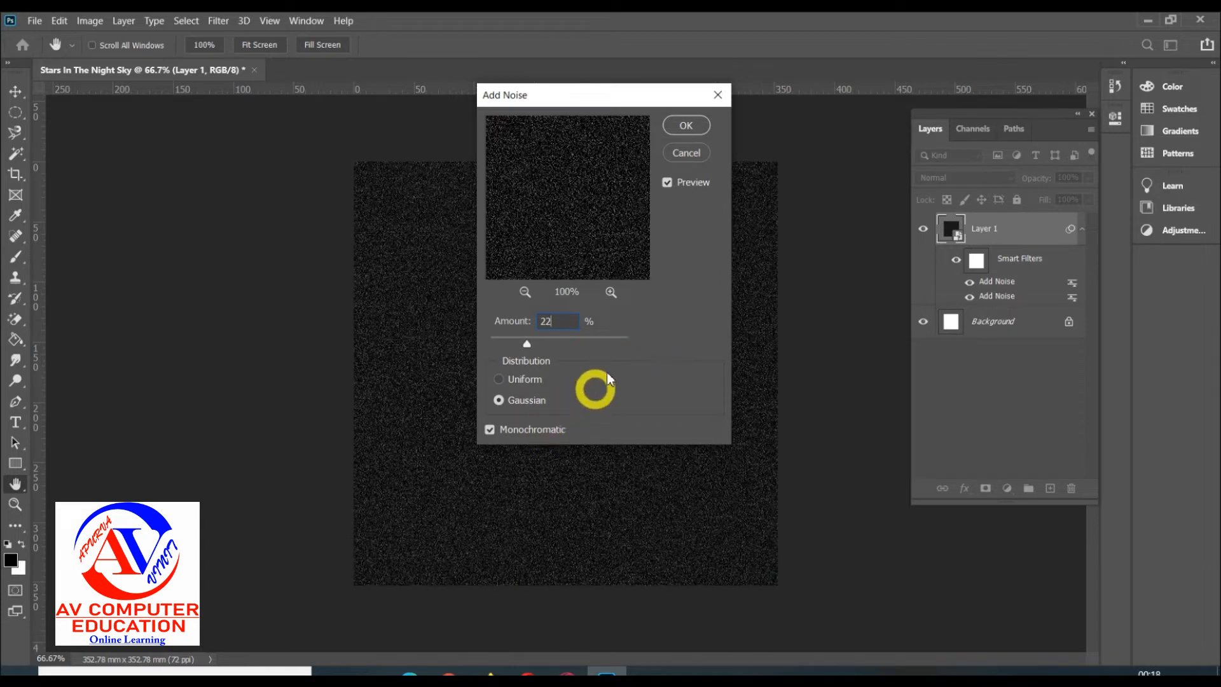
{"action": "left_click", "coordinate": [688, 126]}
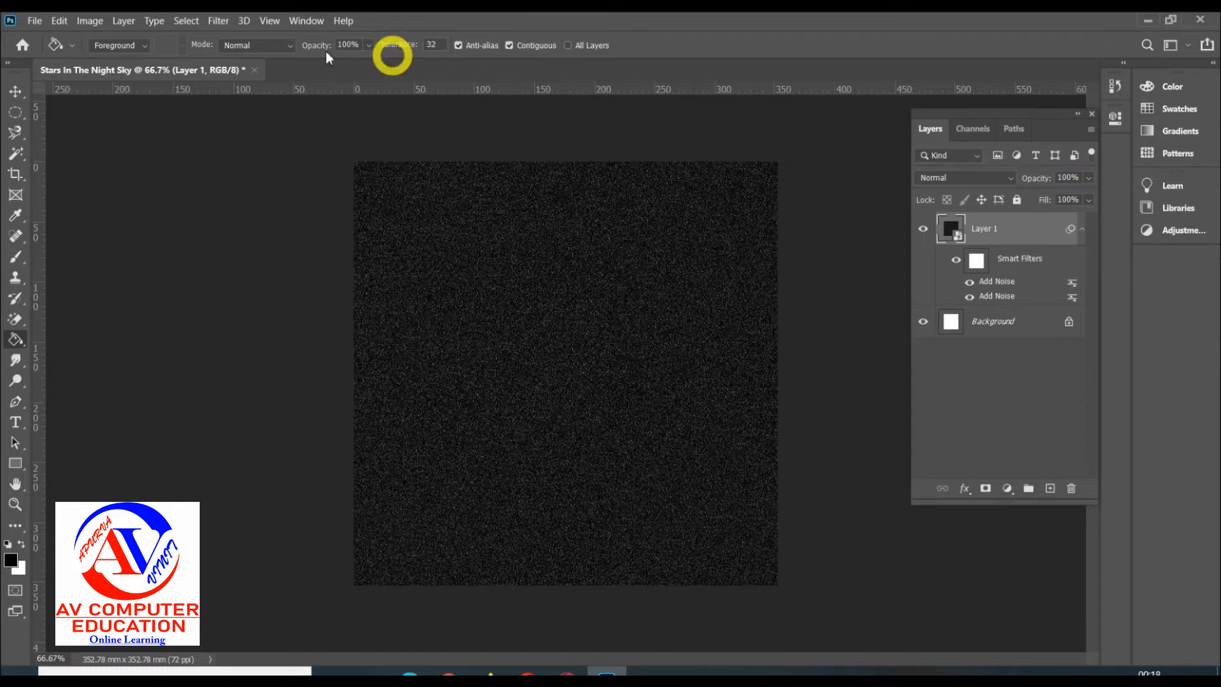
Apply a Gaussian Blur with a 2.2 pixel radius to the noisy layer
{"action": "left_click", "coordinate": [218, 20]}
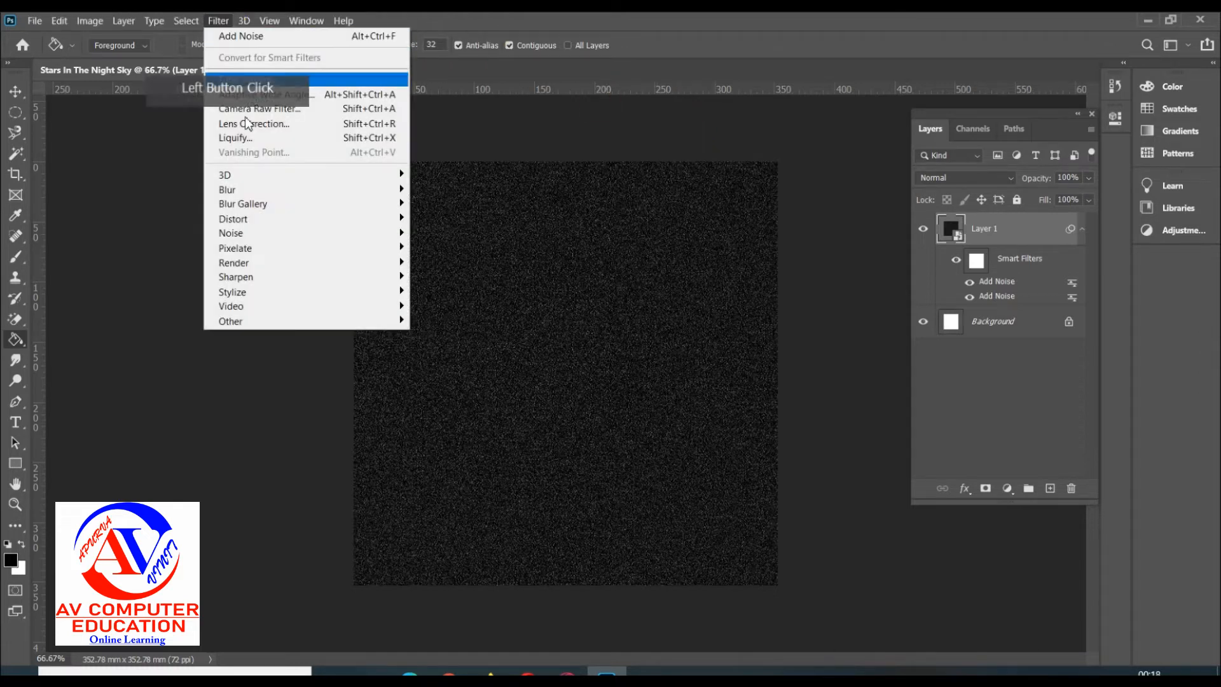
{"action": "left_click", "coordinate": [303, 190]}
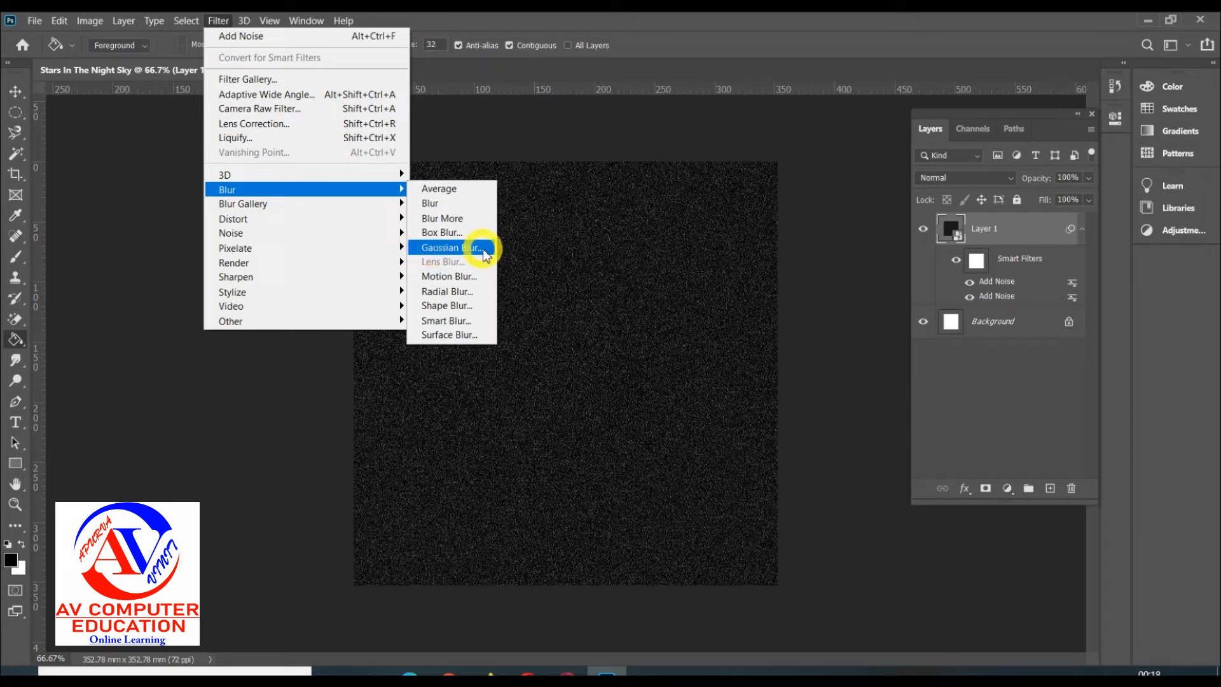
{"action": "left_click", "coordinate": [448, 247]}
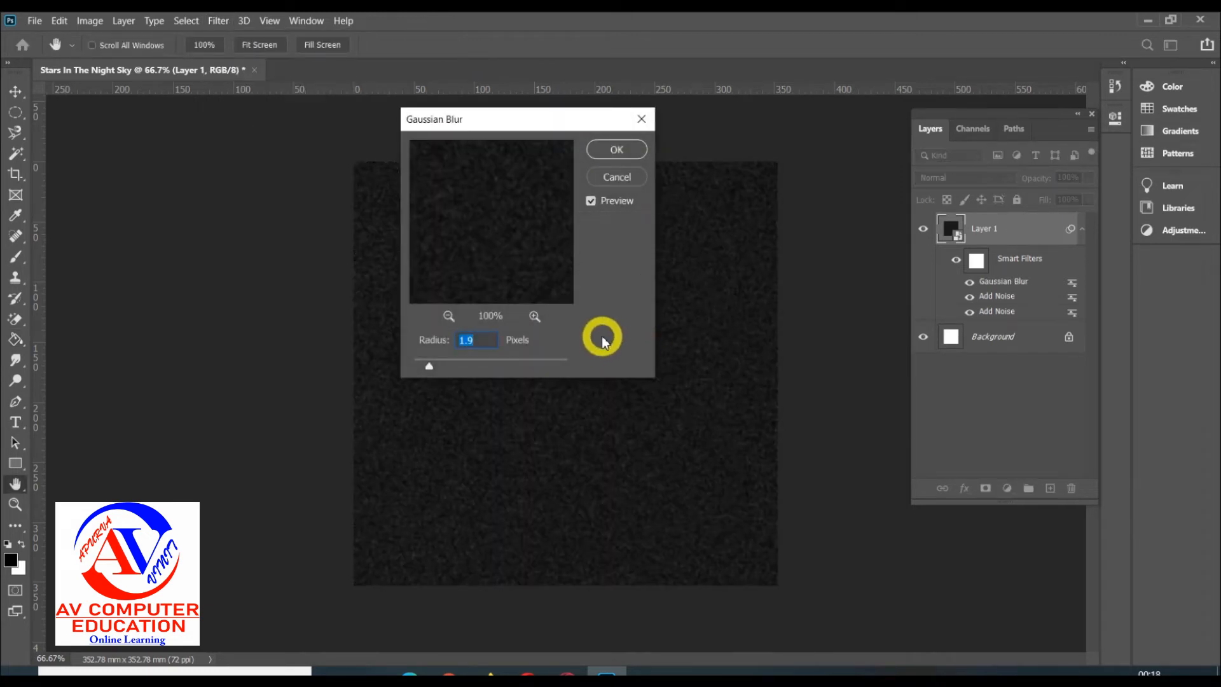
{"action": "type", "text": "2"}
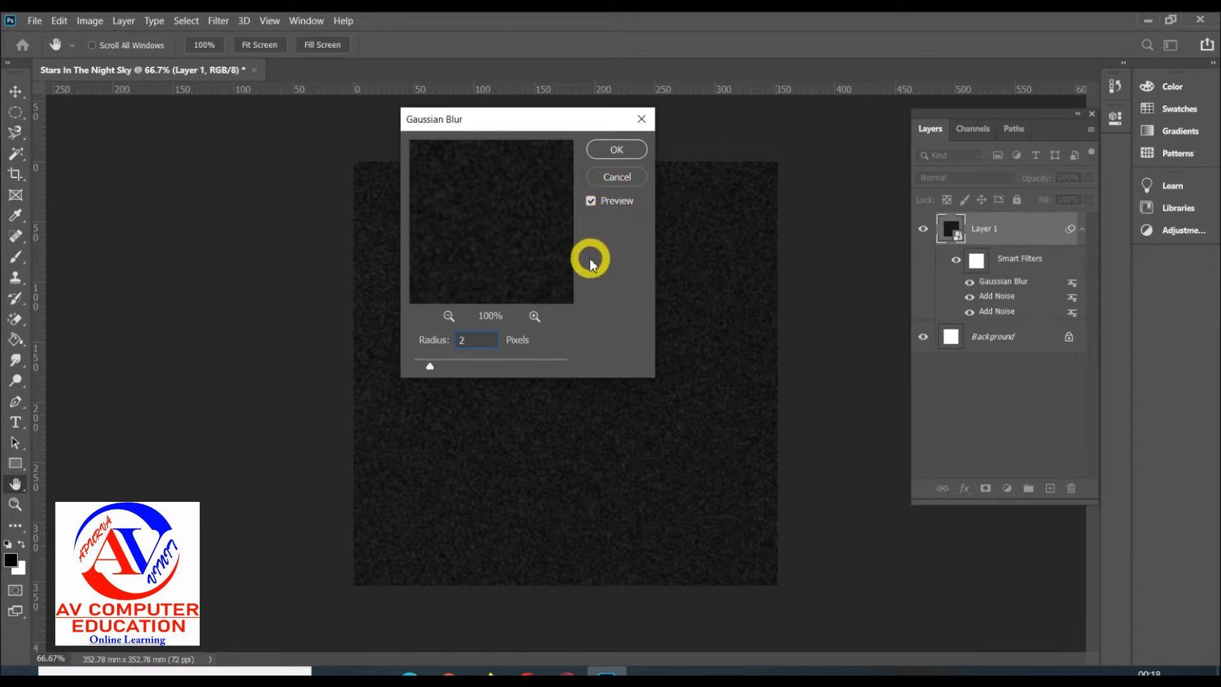
{"action": "type", "text": ".2"}
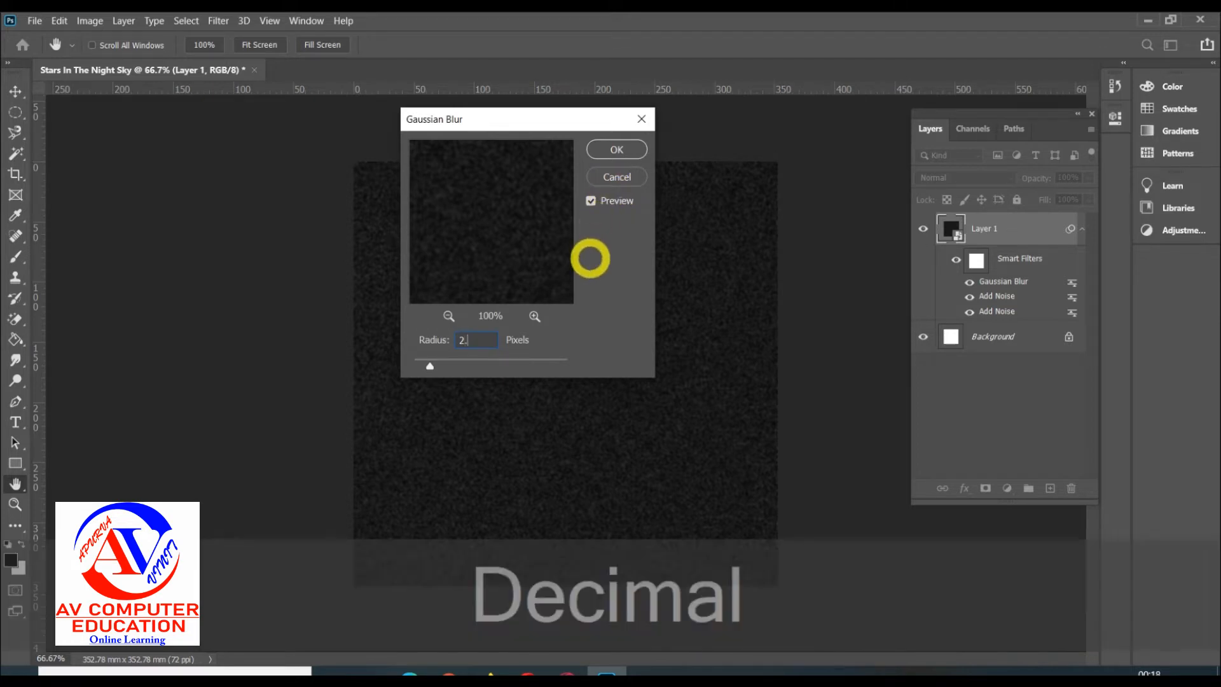
{"action": "left_click", "coordinate": [617, 150]}
{"action": "key", "text": "g"}
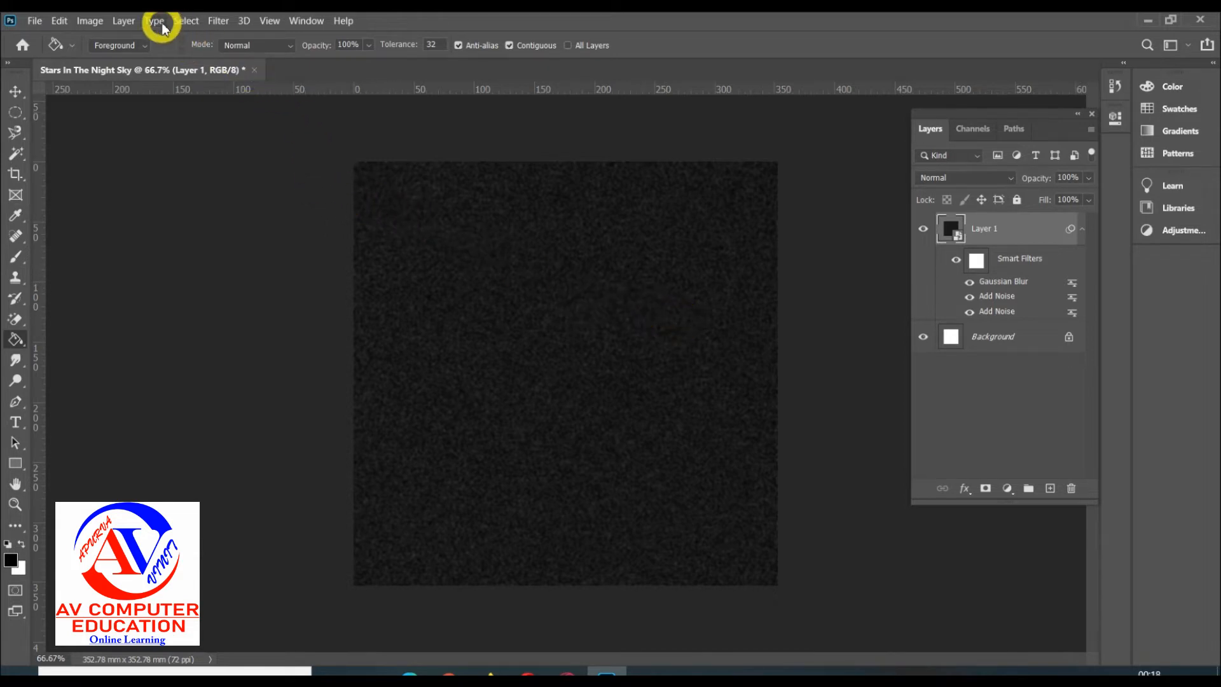
Add a Levels adjustment layer that uses the previous layer as its clipping mask, in Normal mode at 100% opacity
{"action": "left_click", "coordinate": [124, 21]}
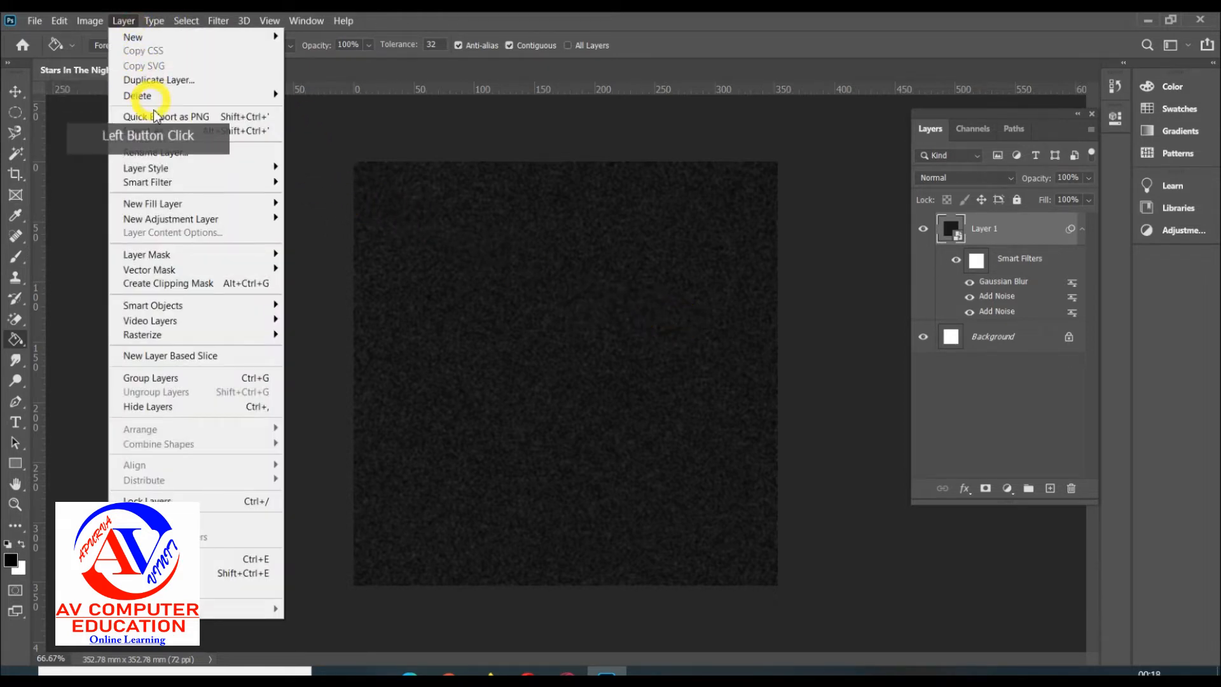
{"action": "mouse_move", "coordinate": [158, 223]}
{"action": "left_click", "coordinate": [341, 239]}
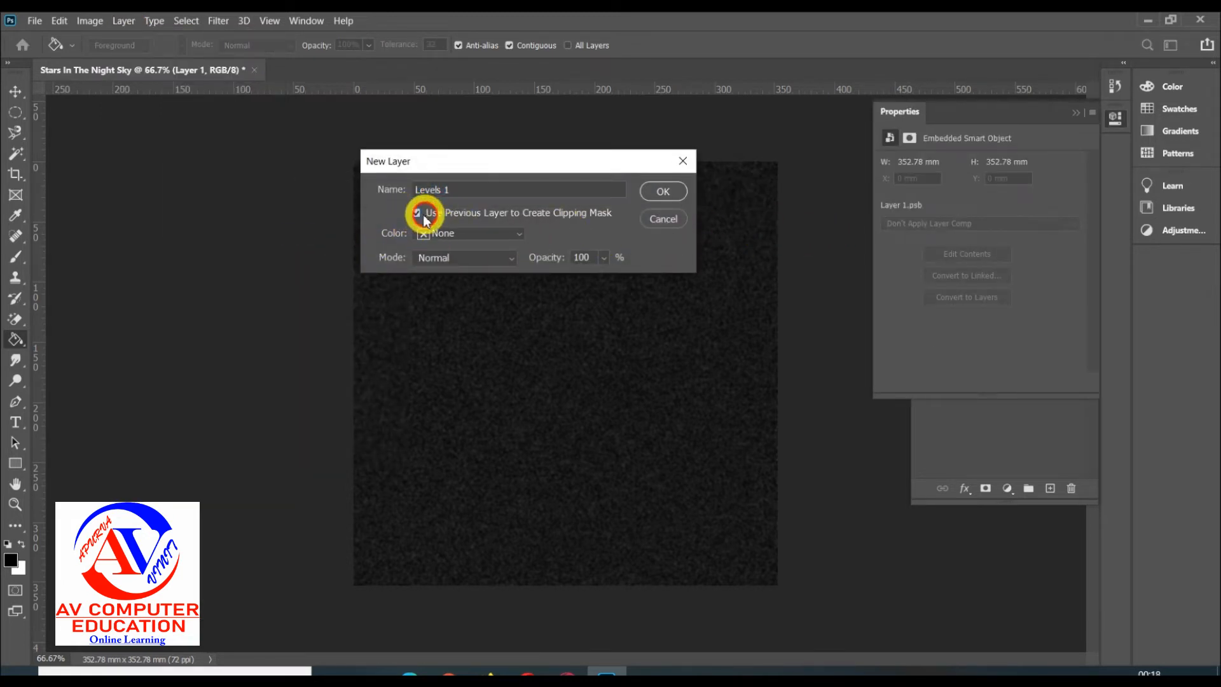
{"action": "left_click", "coordinate": [663, 192]}
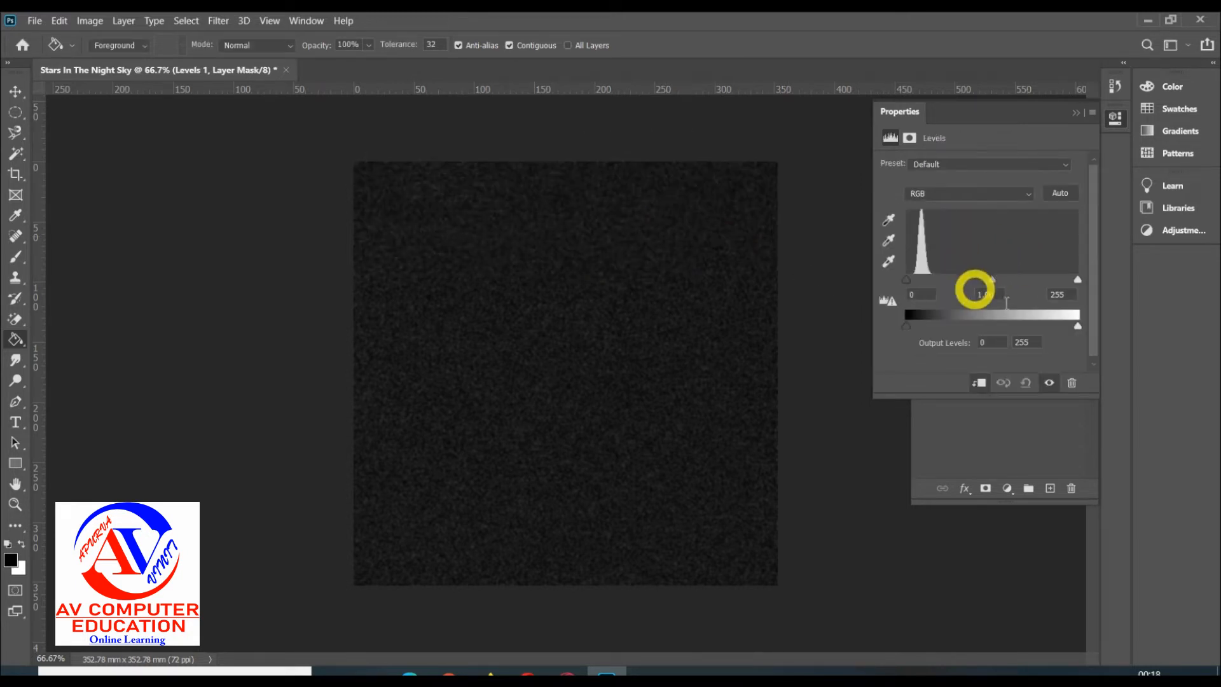
Set the Levels input black point to 32 and the input white point to 59
{"action": "left_click_drag", "start_coordinate": [1074, 295], "coordinate": [985, 289]}
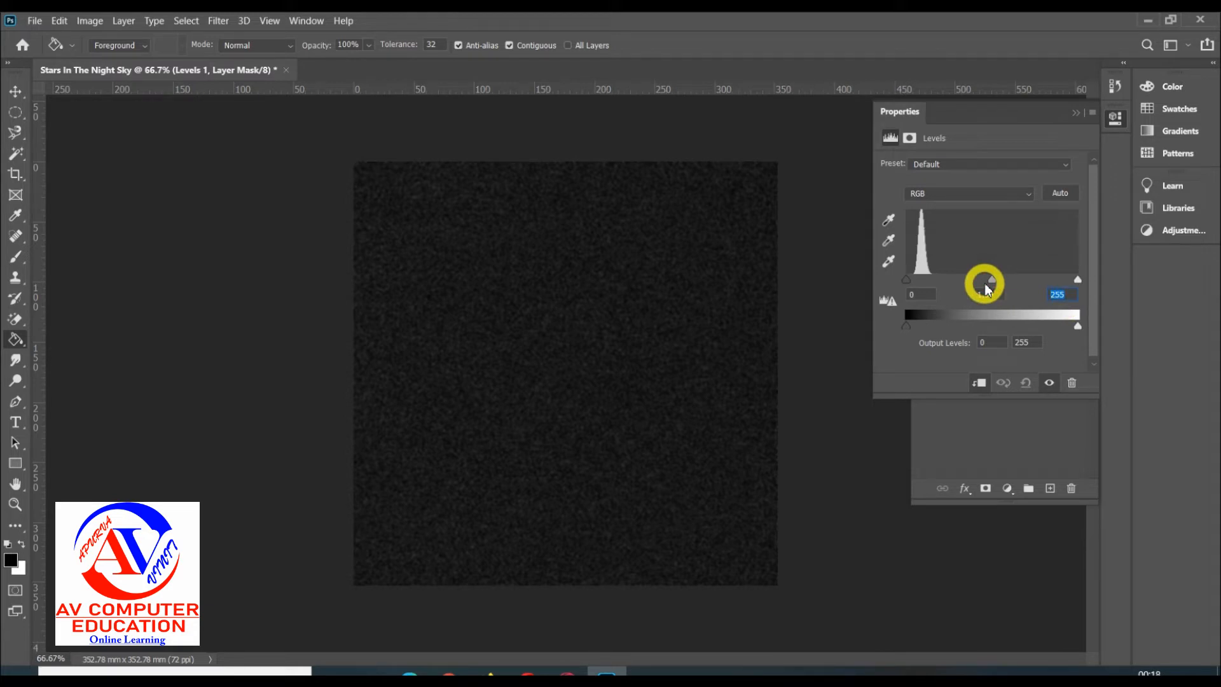
{"action": "type", "text": "53"}
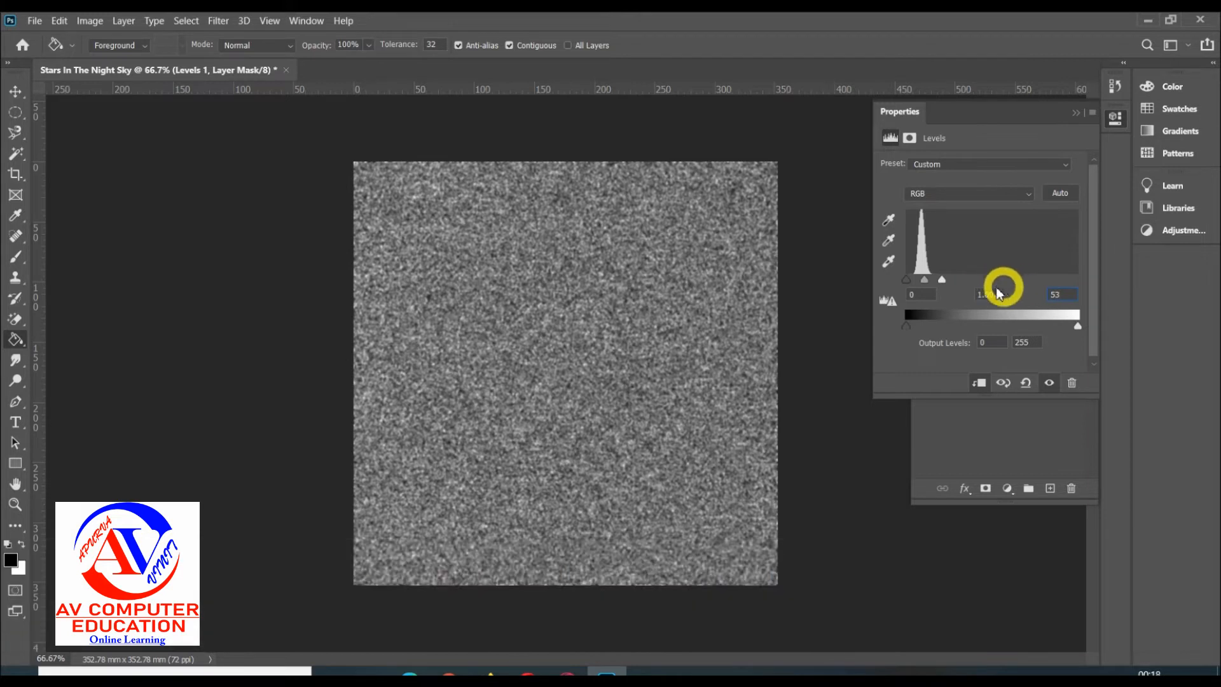
{"action": "left_click_drag", "start_coordinate": [907, 284], "coordinate": [929, 286]}
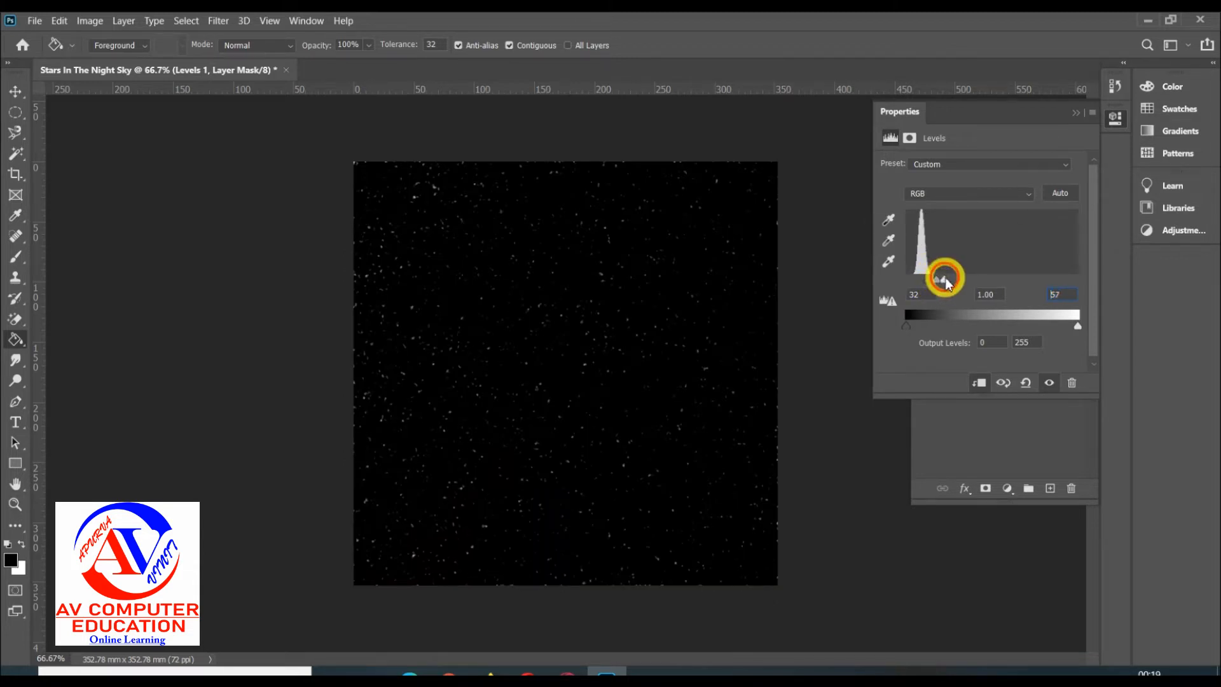
{"action": "left_click_drag", "start_coordinate": [948, 283], "coordinate": [948, 283]}
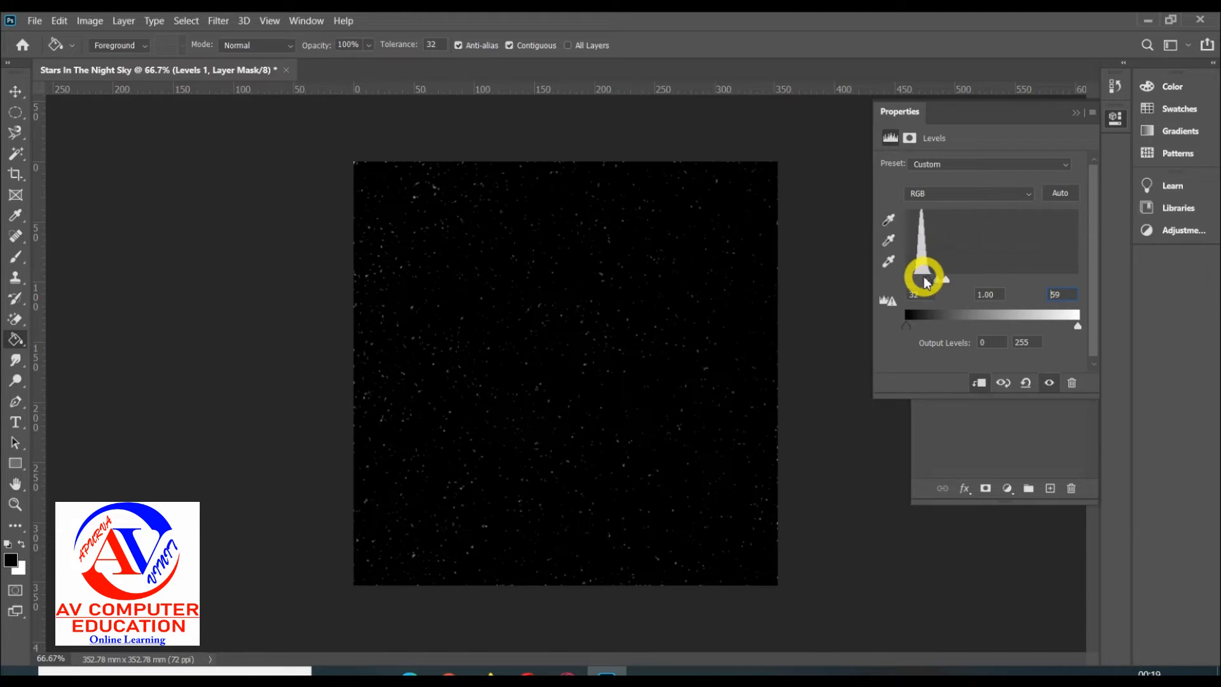
{"action": "left_click_drag", "start_coordinate": [929, 284], "coordinate": [827, 322]}
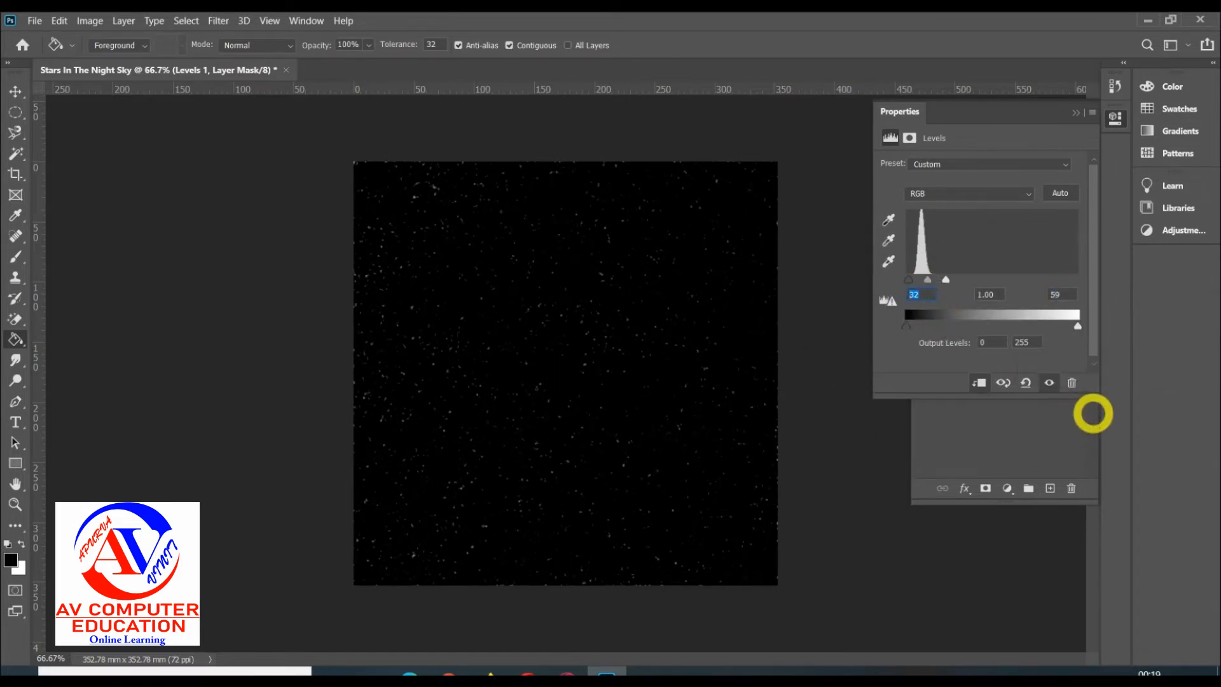
{"action": "type", "text": "33"}
{"action": "key", "text": "BackSpace"}
{"action": "type", "text": "2"}
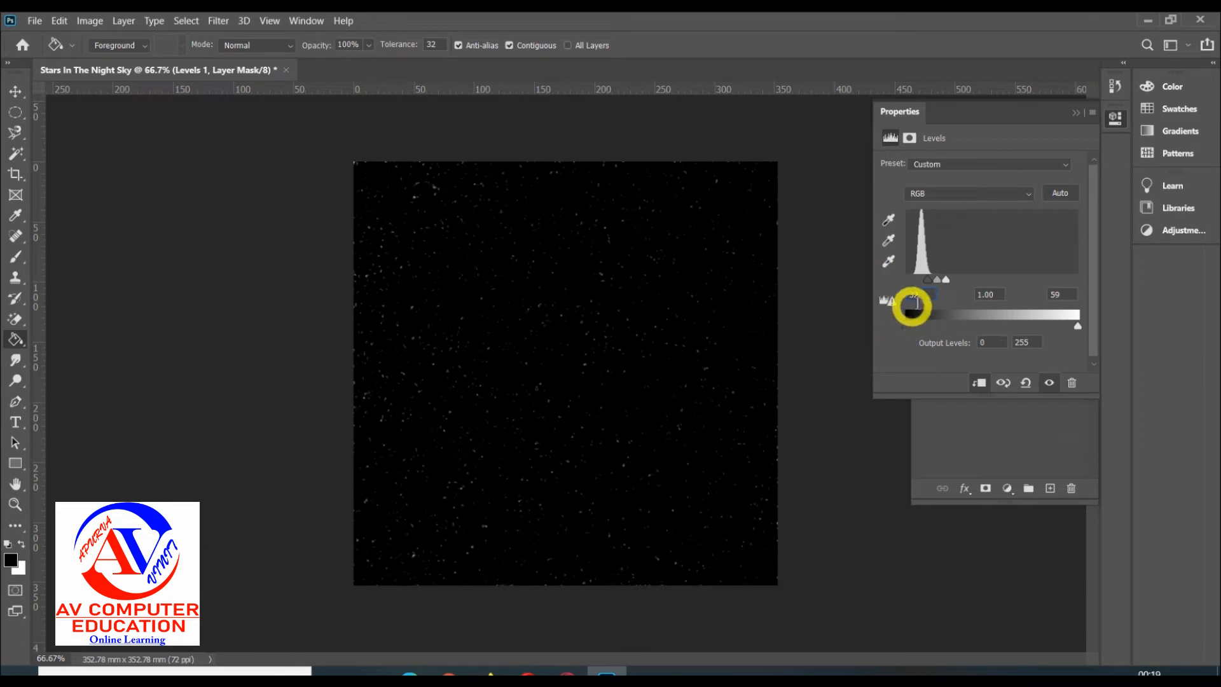
Adjust the Levels midtone value to 1.58
{"action": "left_click_drag", "start_coordinate": [941, 283], "coordinate": [933, 277]}
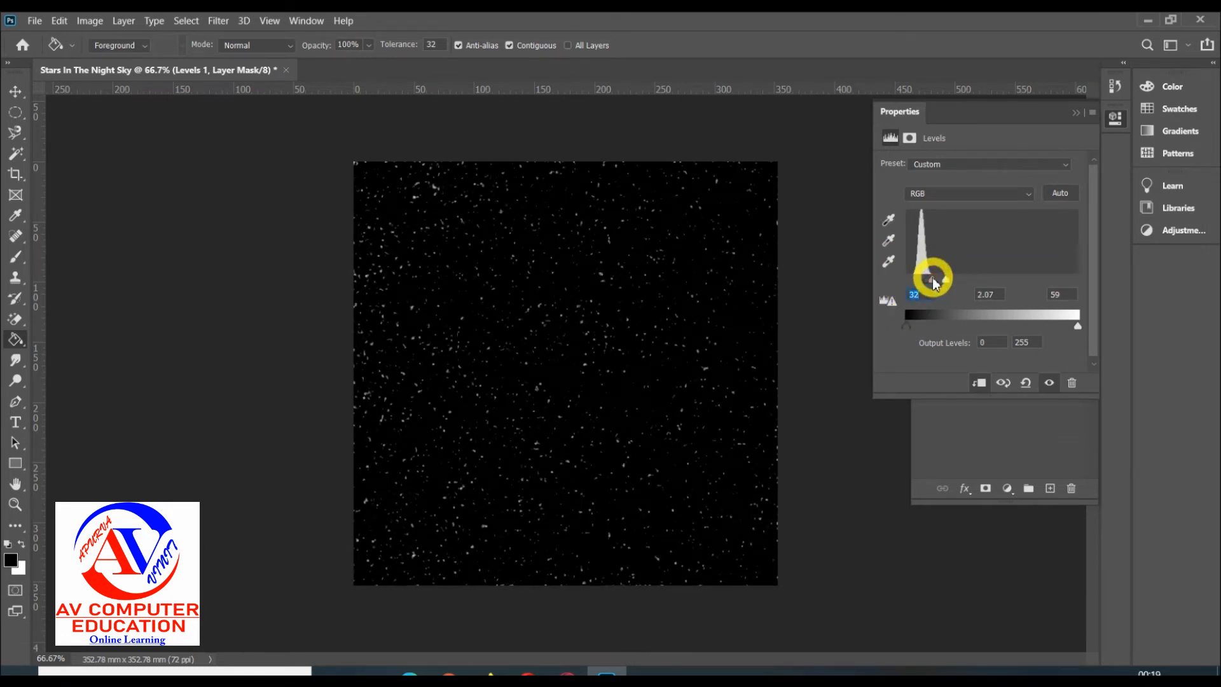
{"action": "left_click", "coordinate": [932, 278]}
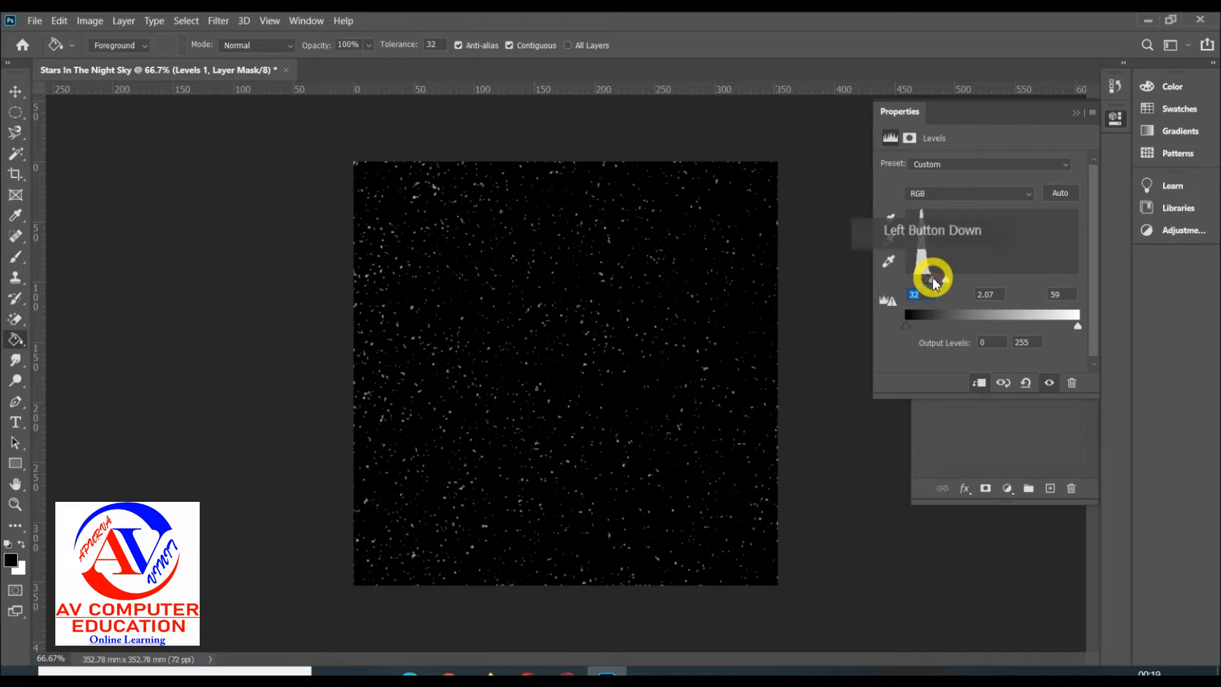
{"action": "left_click_drag", "start_coordinate": [928, 280], "coordinate": [934, 283]}
{"action": "left_click_drag", "start_coordinate": [1003, 294], "coordinate": [949, 292]}
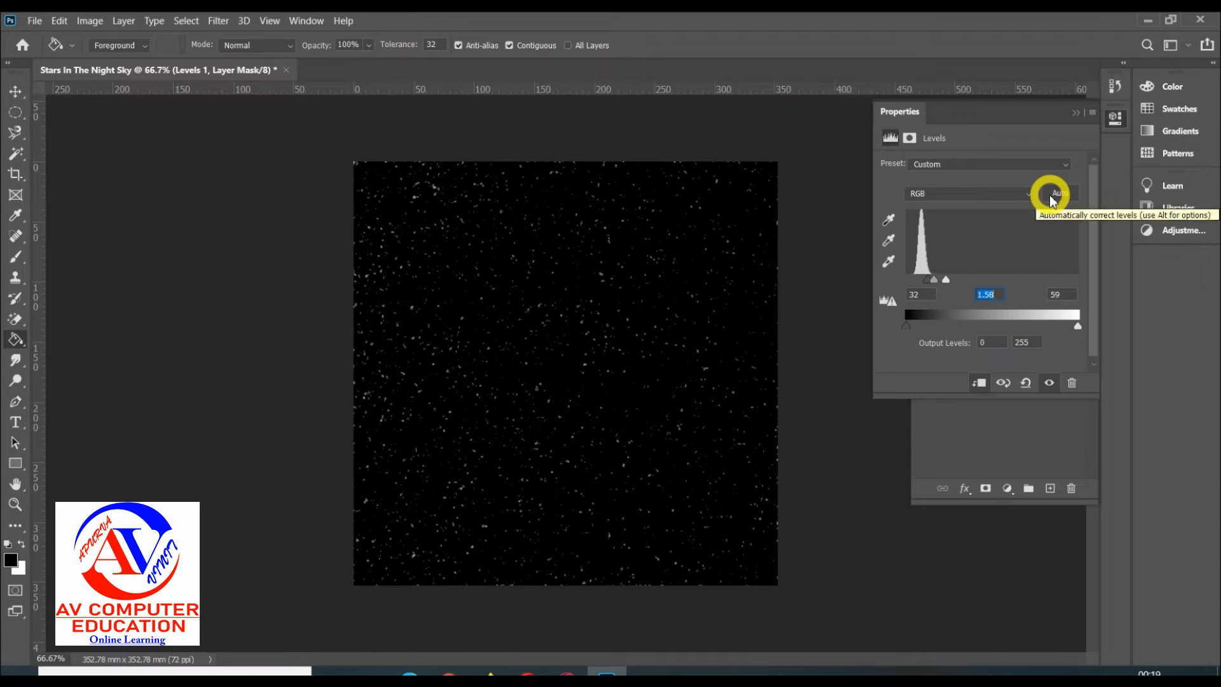
Set the Levels midtone value to 1.2 and collapse the adjustment's properties
{"action": "type", "text": "1"}
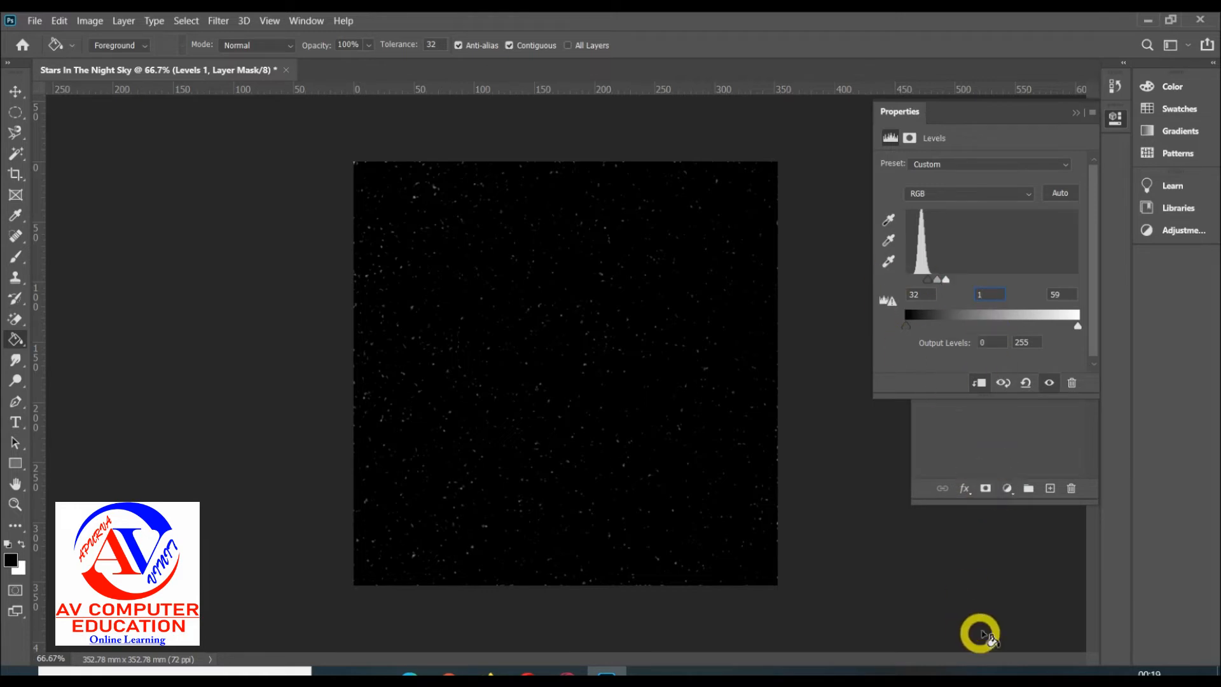
{"action": "type", "text": ".2"}
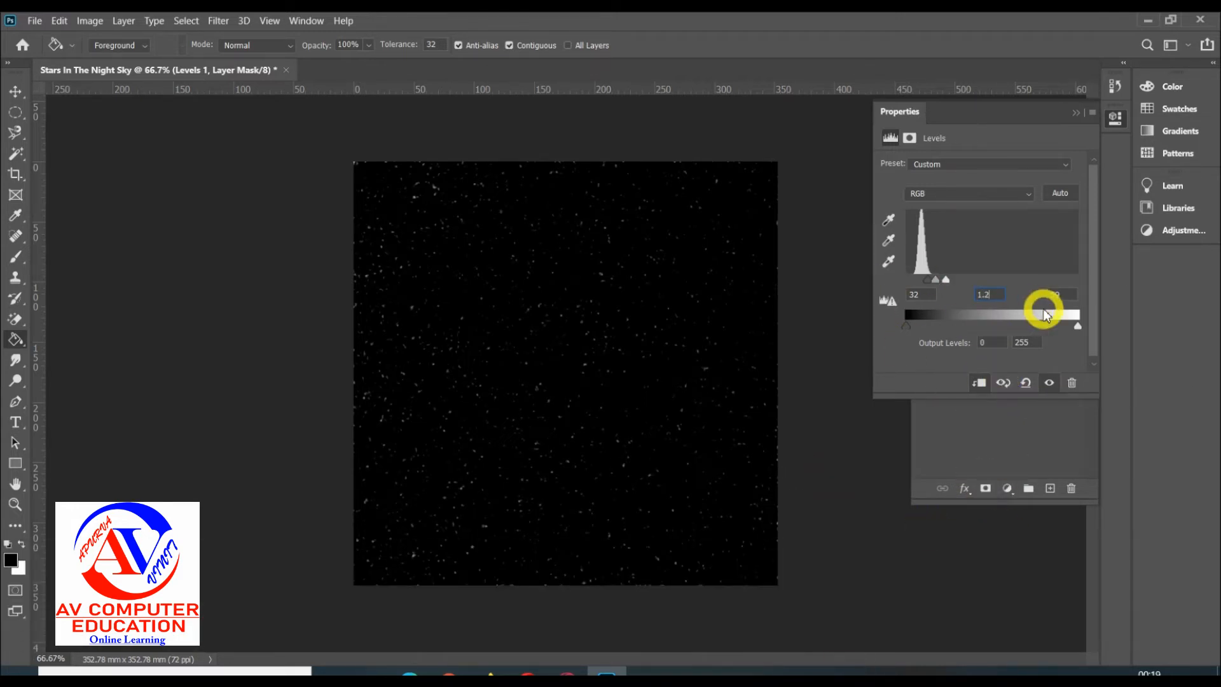
{"action": "left_click", "coordinate": [1079, 116]}
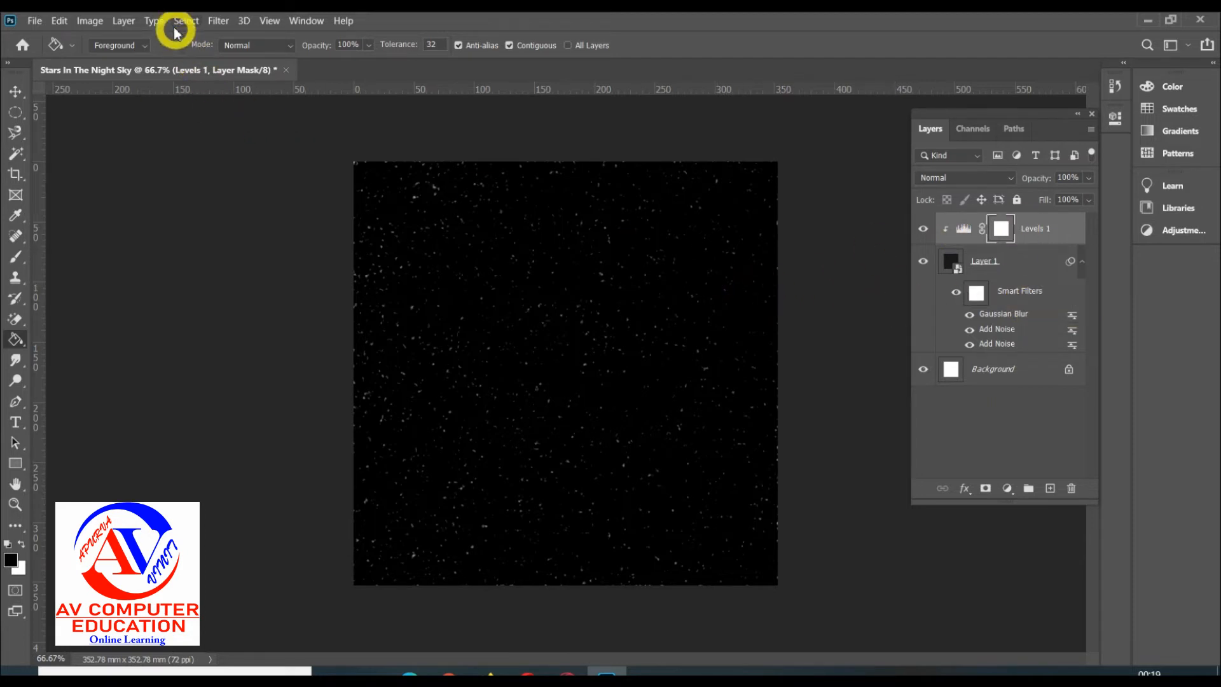
Add a Hue/Saturation adjustment layer above Levels 1 without a clipping mask, in Normal mode at 100% opacity
{"action": "left_click", "coordinate": [140, 23]}
{"action": "left_click", "coordinate": [227, 218]}
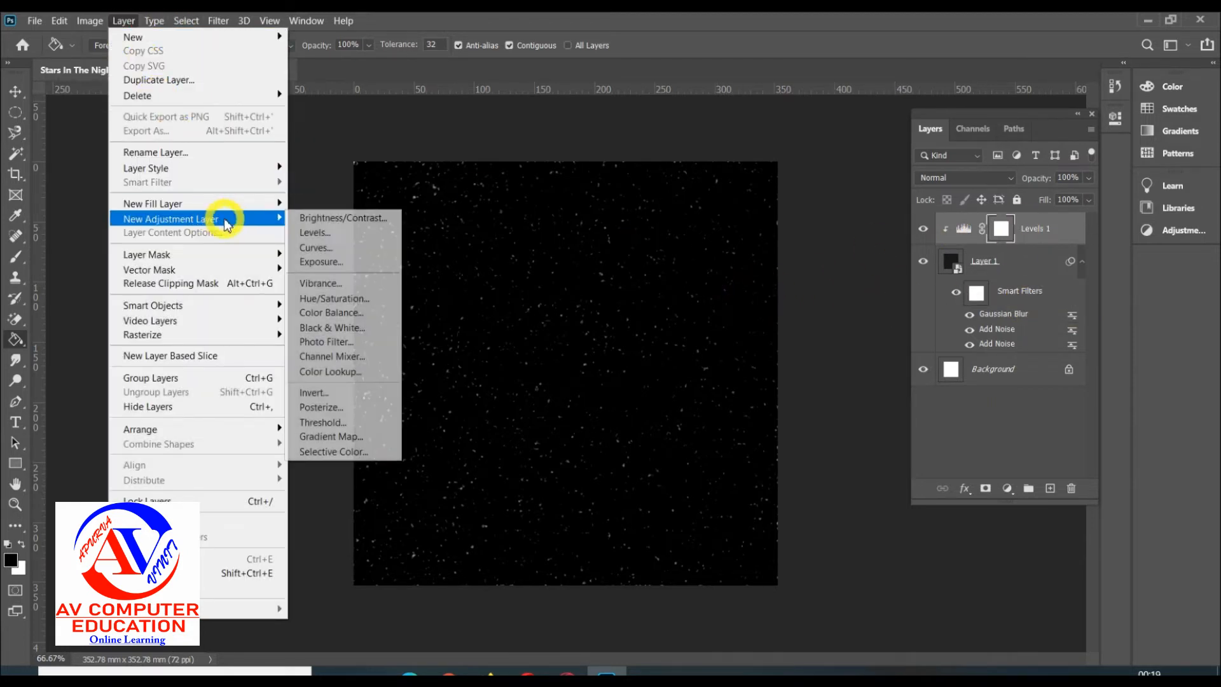
{"action": "left_click", "coordinate": [333, 298]}
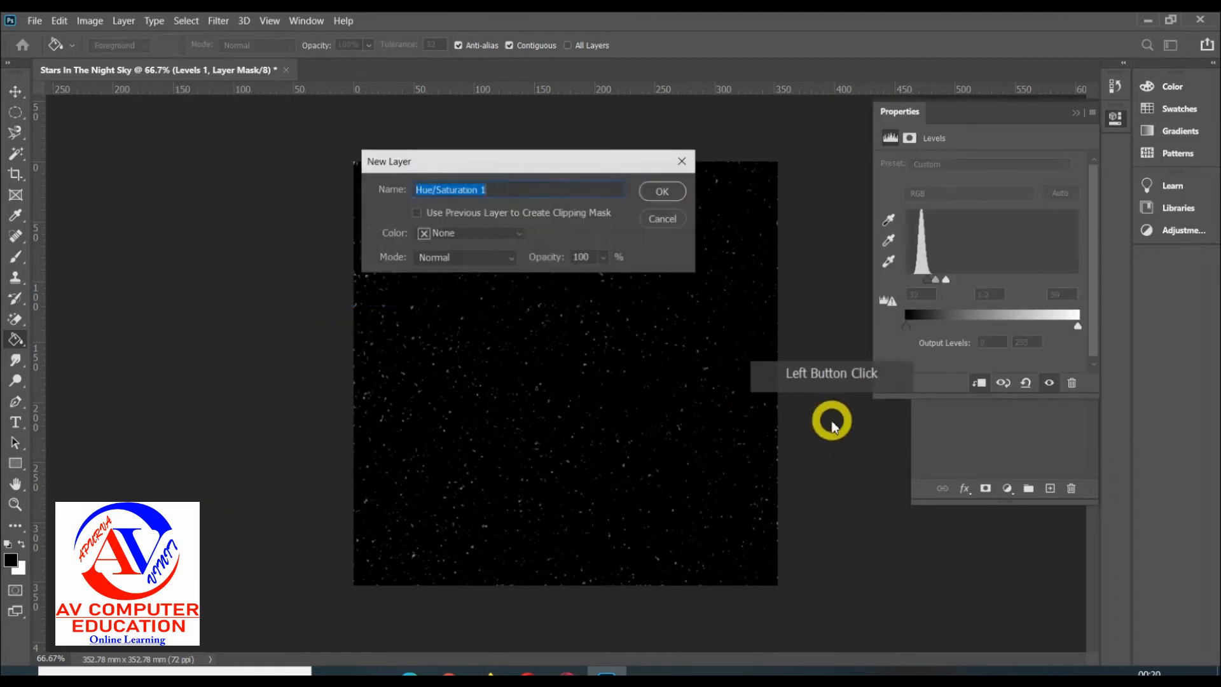
{"action": "left_click", "coordinate": [655, 191]}
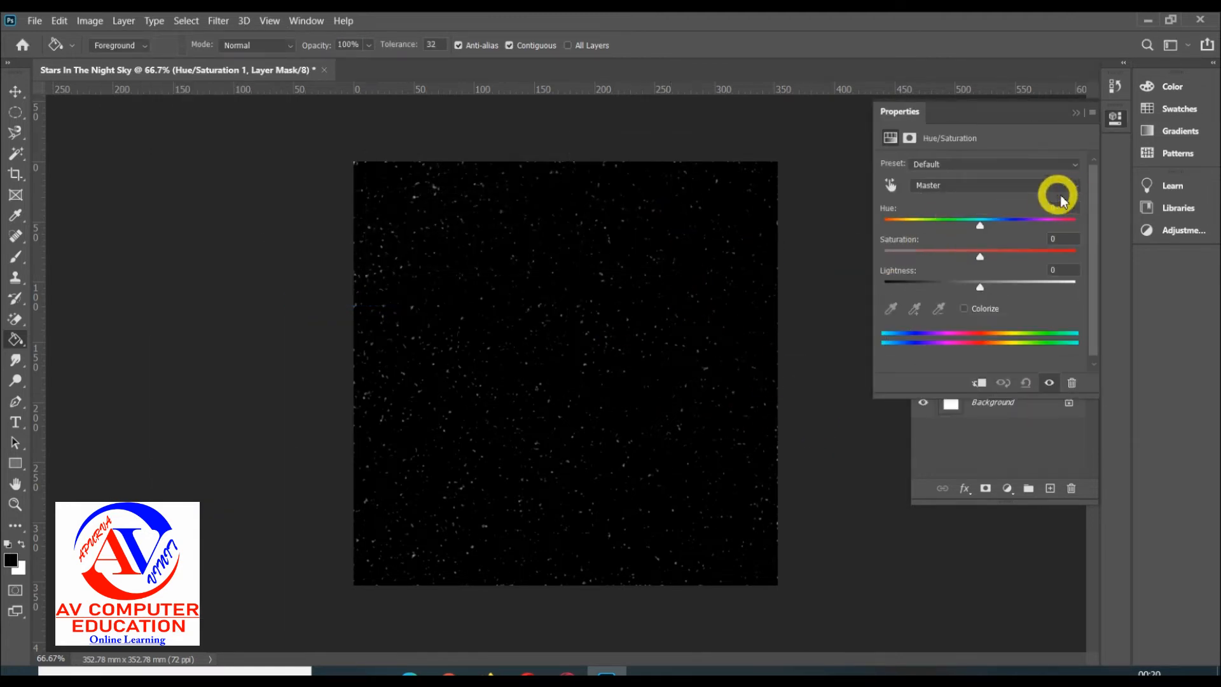
Turn on Colorize for the Hue/Saturation adjustment and set its hue to 253
{"action": "left_click", "coordinate": [978, 309]}
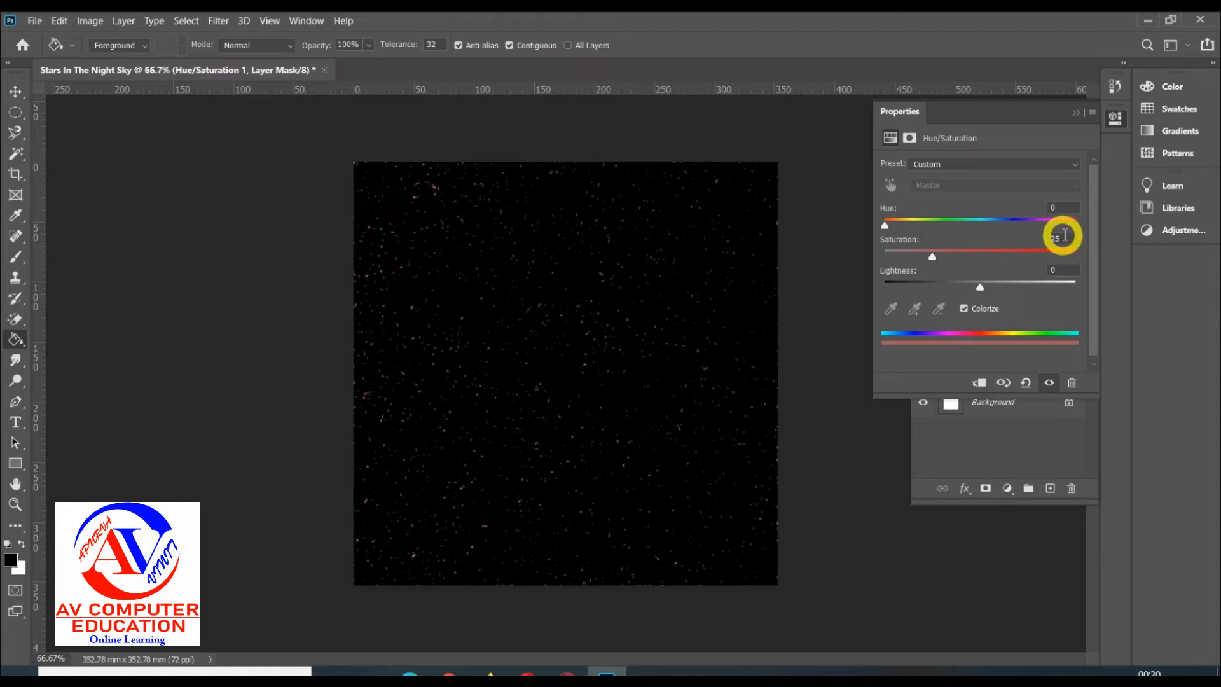
{"action": "left_click", "coordinate": [1055, 207]}
{"action": "type", "text": "253"}
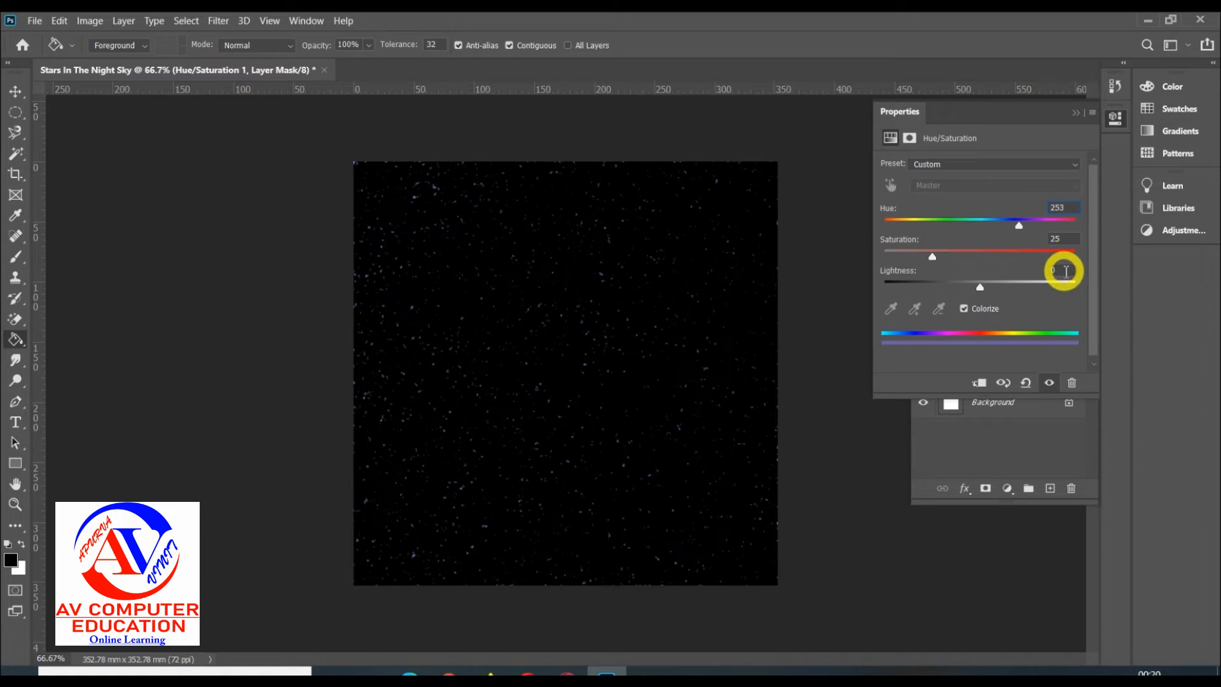
Raise the saturation of the Hue/Saturation adjustment to 57
{"action": "left_click_drag", "start_coordinate": [939, 263], "coordinate": [988, 258]}
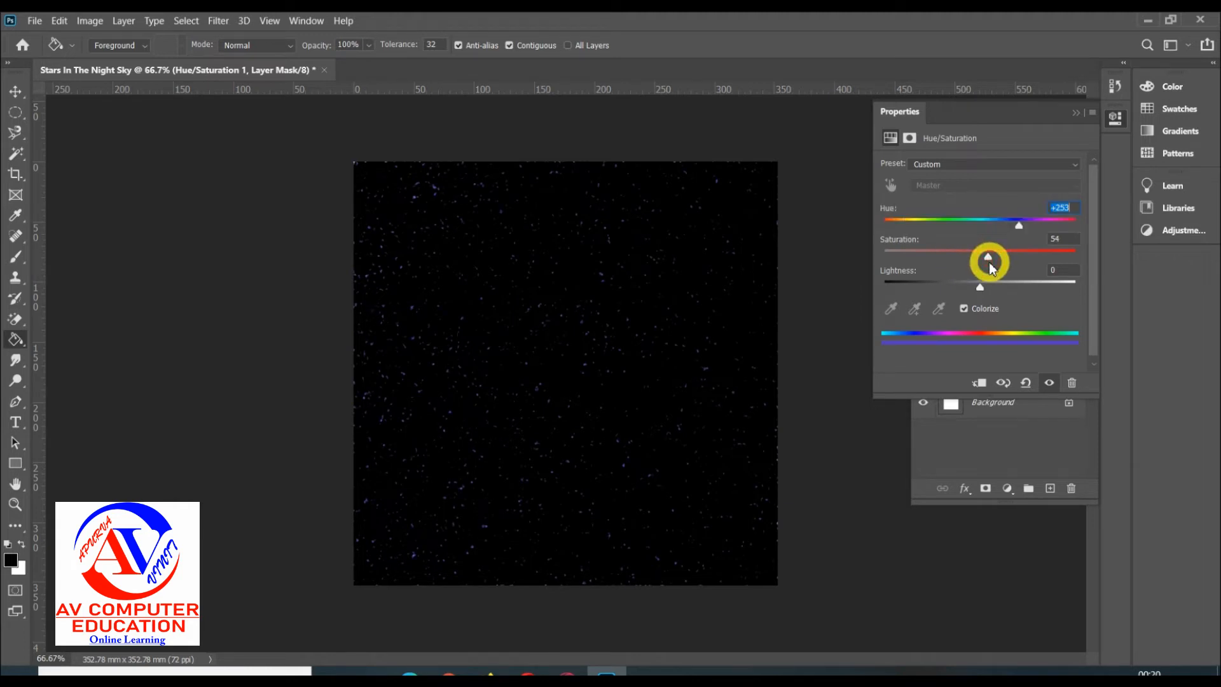
{"action": "left_click_drag", "start_coordinate": [1065, 238], "coordinate": [841, 288]}
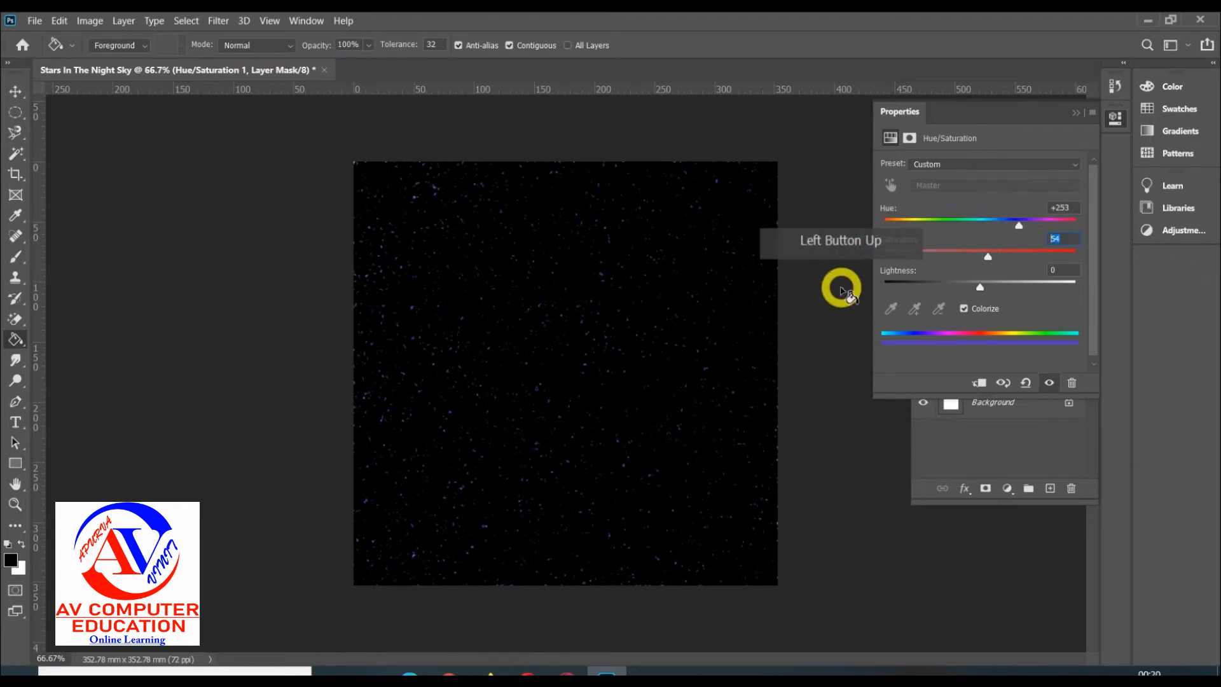
{"action": "type", "text": "57"}
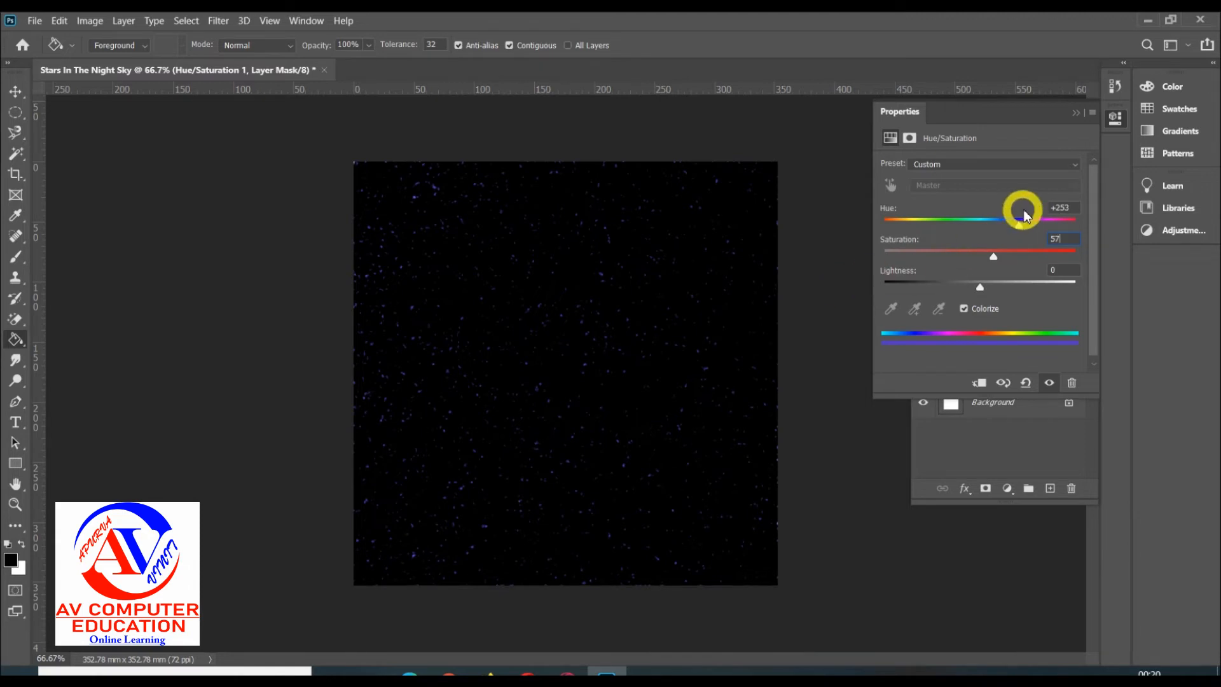
Try a hue of -253 for the colorized stars, dismiss the warning and set the hue back to 253
{"action": "left_click_drag", "start_coordinate": [1056, 208], "coordinate": [990, 204]}
{"action": "type", "text": "-"}
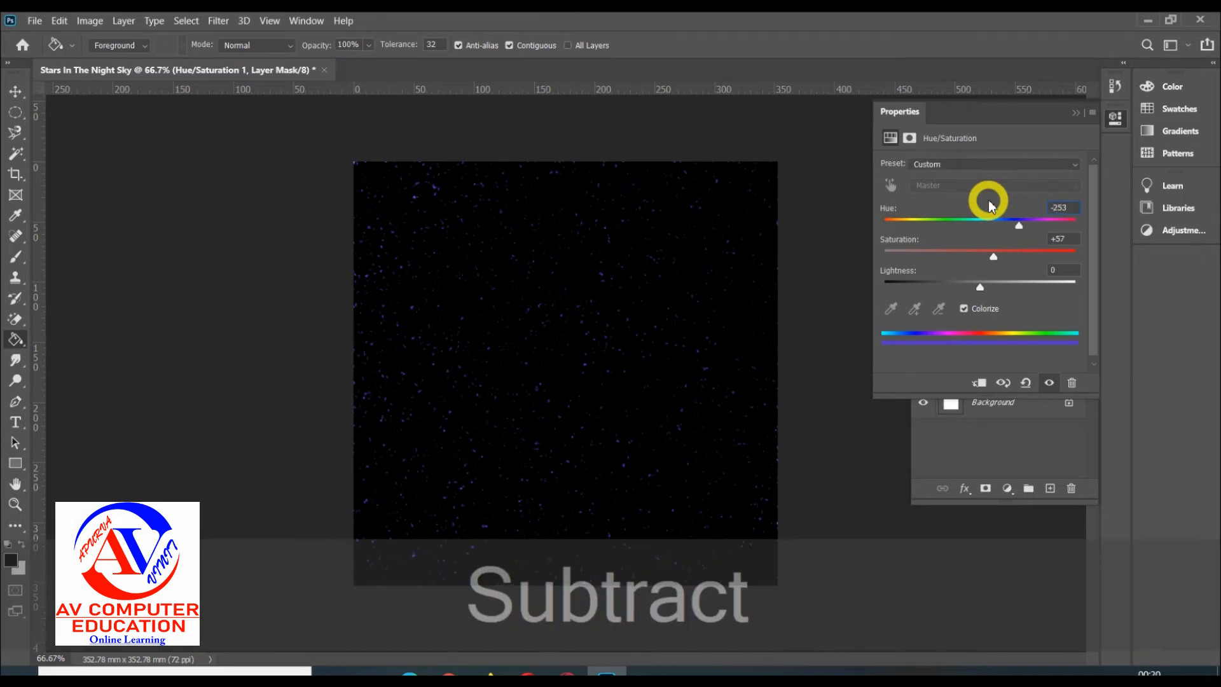
{"action": "left_click", "coordinate": [1052, 243]}
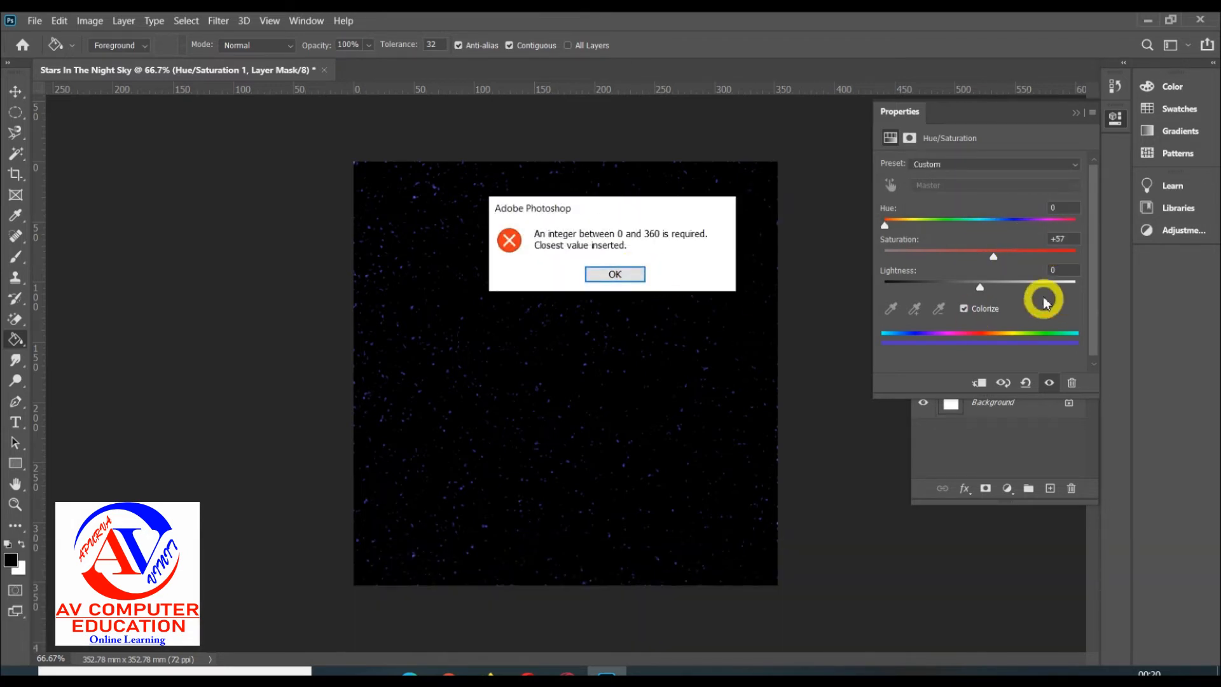
{"action": "left_click", "coordinate": [616, 275]}
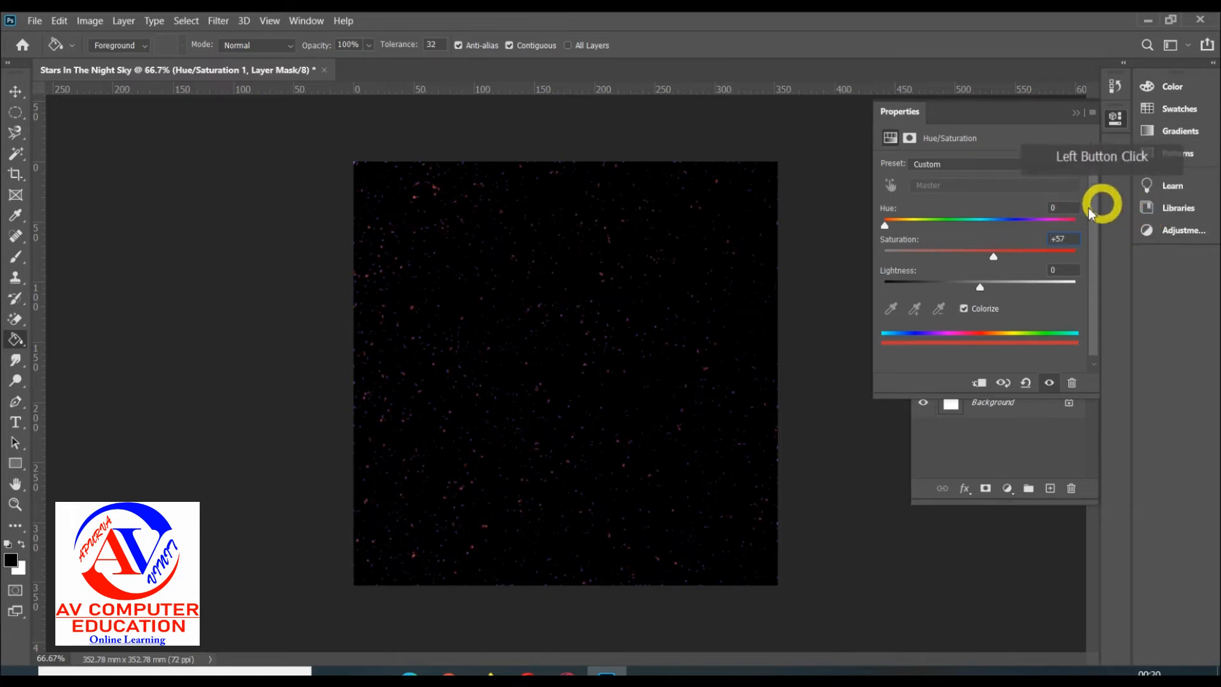
{"action": "left_click_drag", "start_coordinate": [1082, 208], "coordinate": [931, 197]}
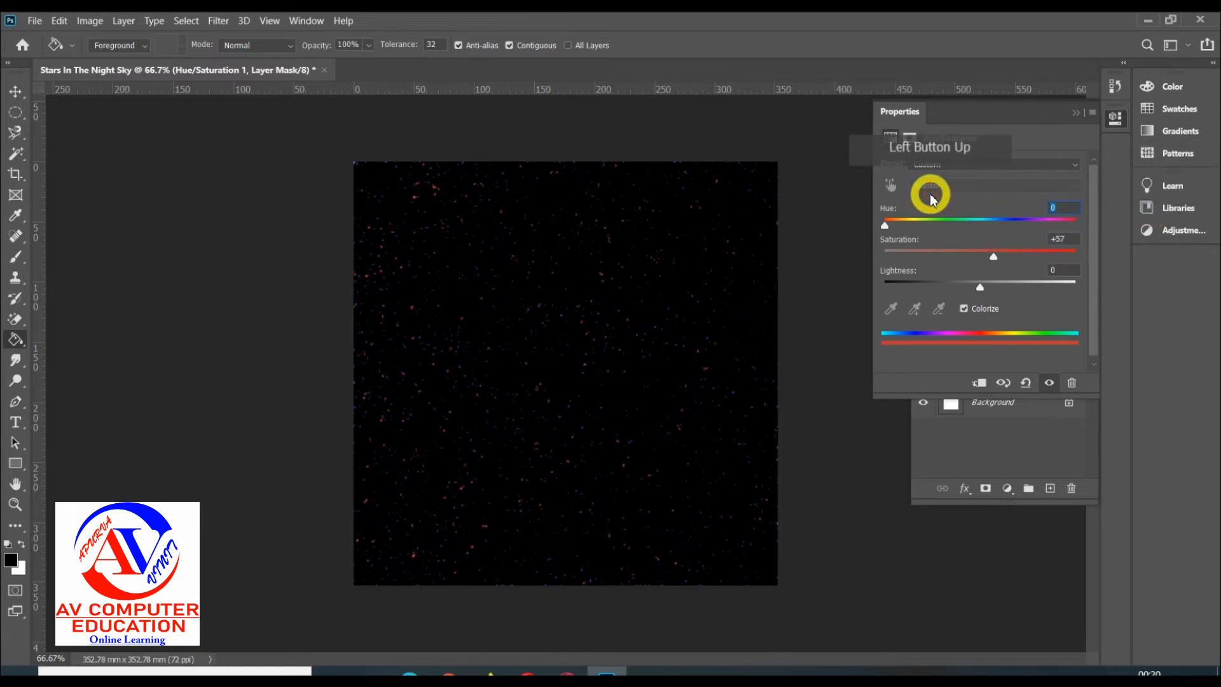
{"action": "type", "text": "253"}
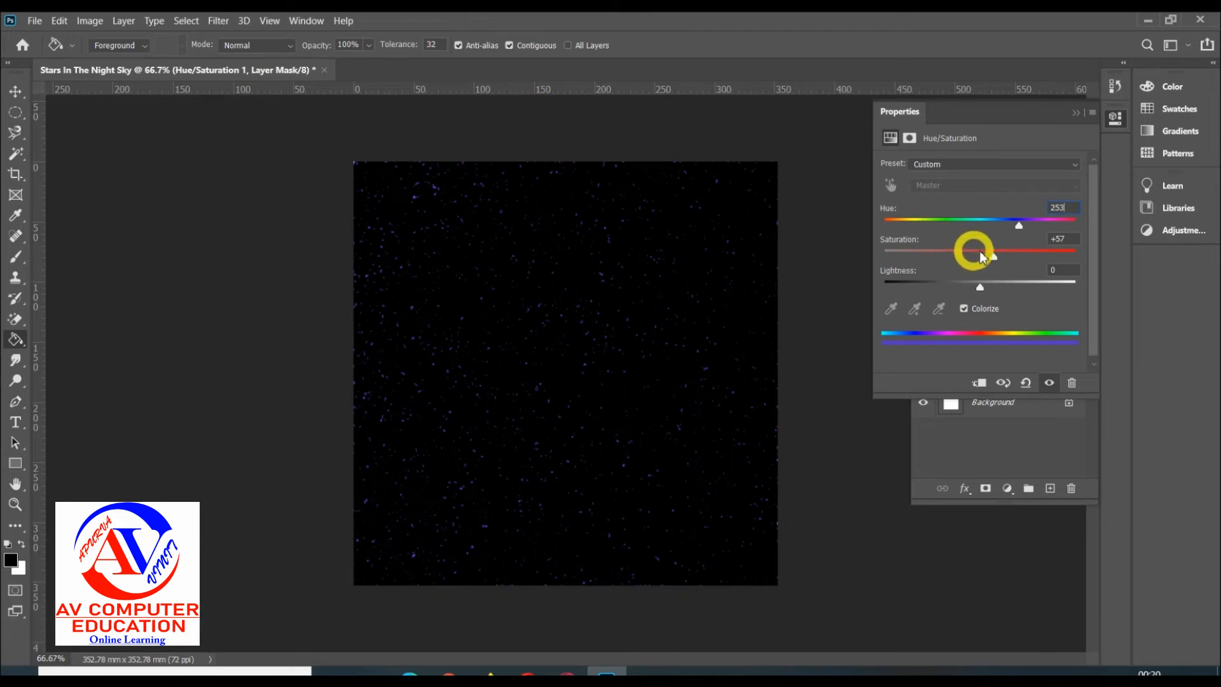
Reduce the saturation of the Hue/Saturation adjustment to 0
{"action": "left_click_drag", "start_coordinate": [995, 259], "coordinate": [922, 261]}
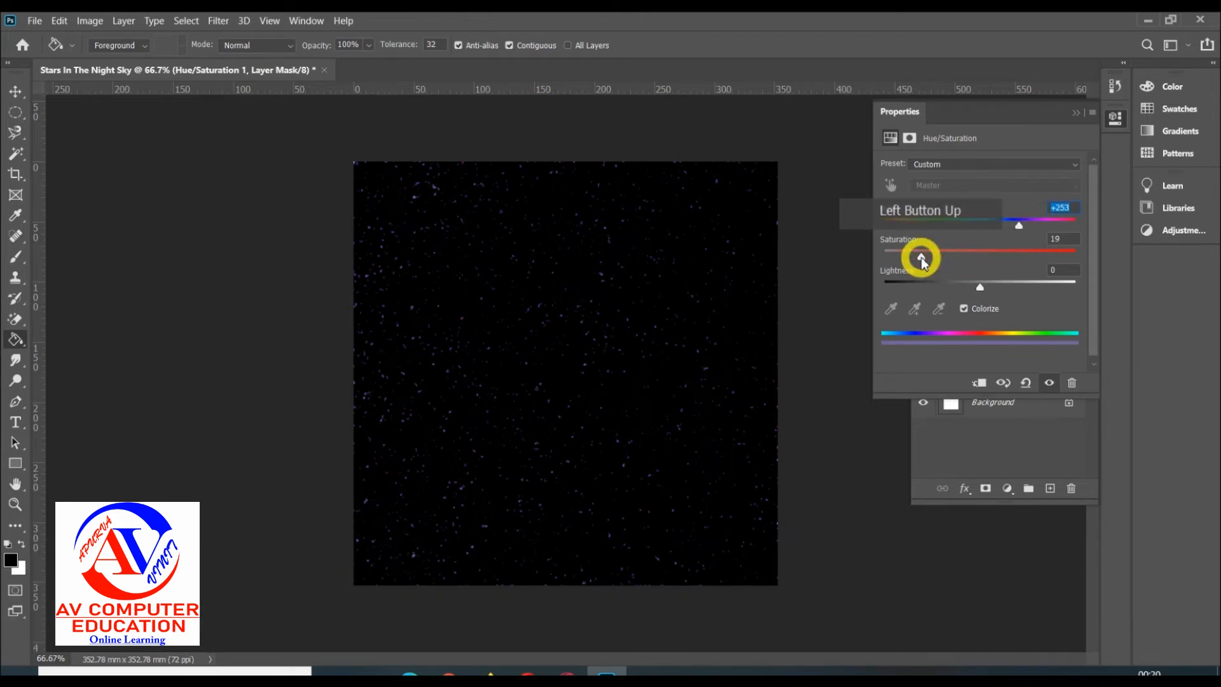
{"action": "left_click_drag", "start_coordinate": [923, 260], "coordinate": [877, 254]}
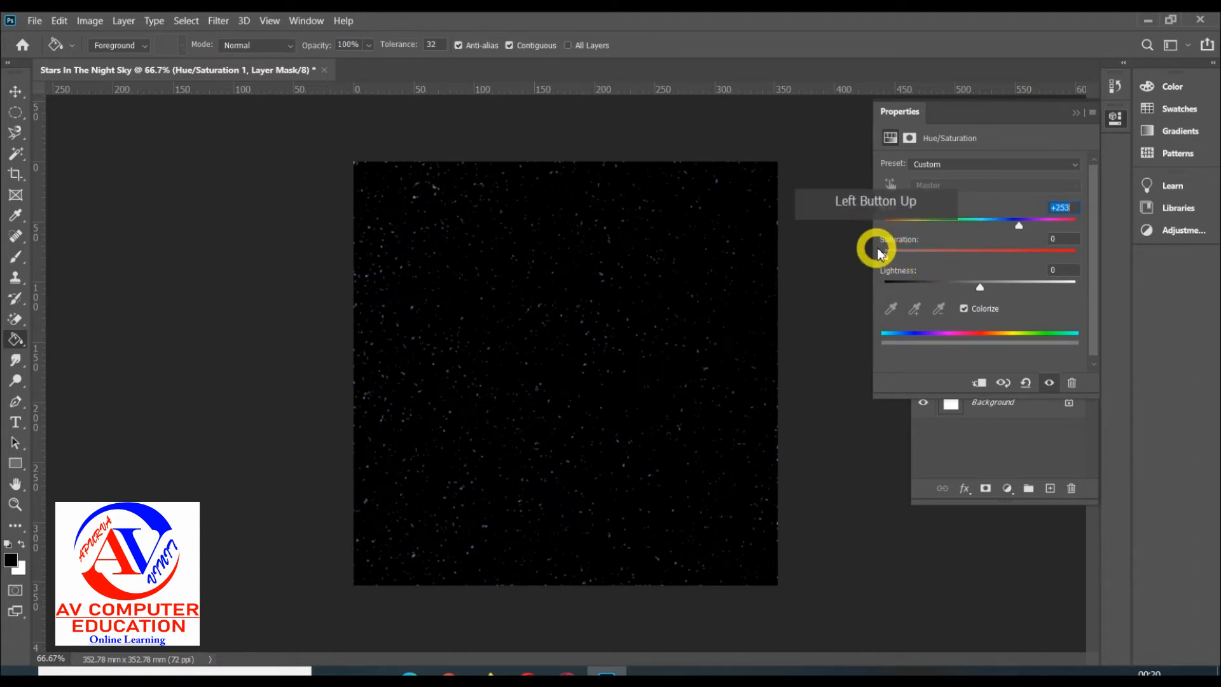
{"action": "left_click", "coordinate": [884, 257]}
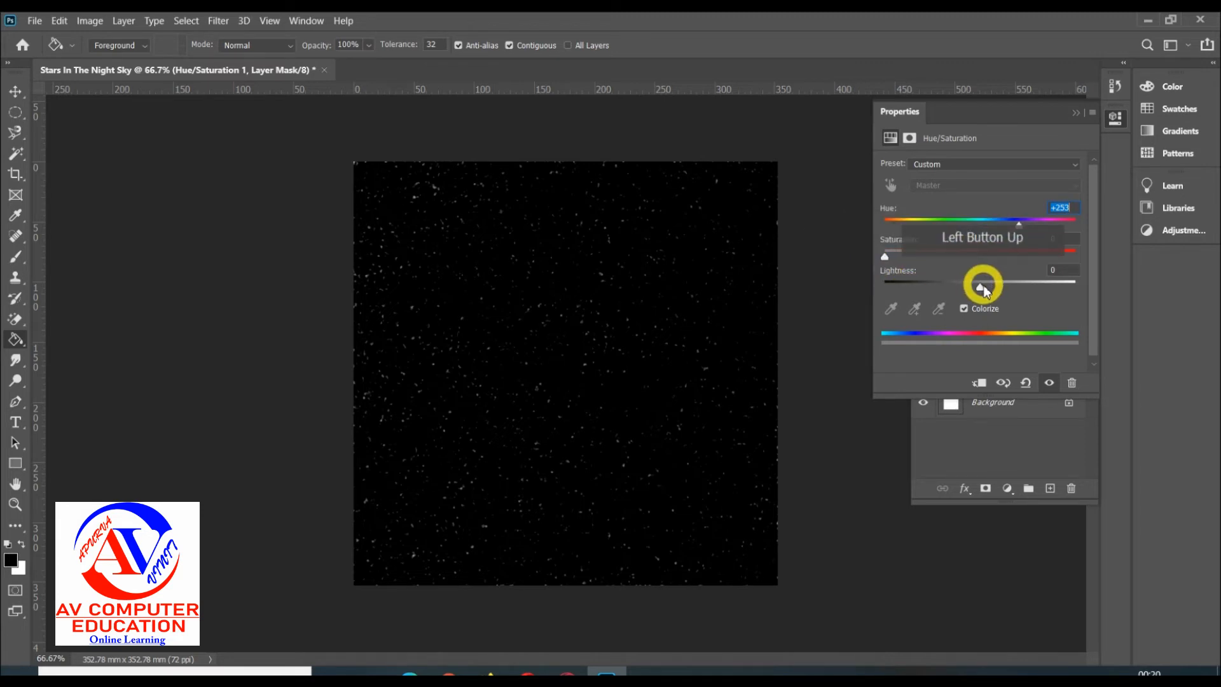
Try small lightness shifts such as +2 on the Hue/Saturation adjustment and return the lightness to 0
{"action": "left_click_drag", "start_coordinate": [983, 289], "coordinate": [982, 290]}
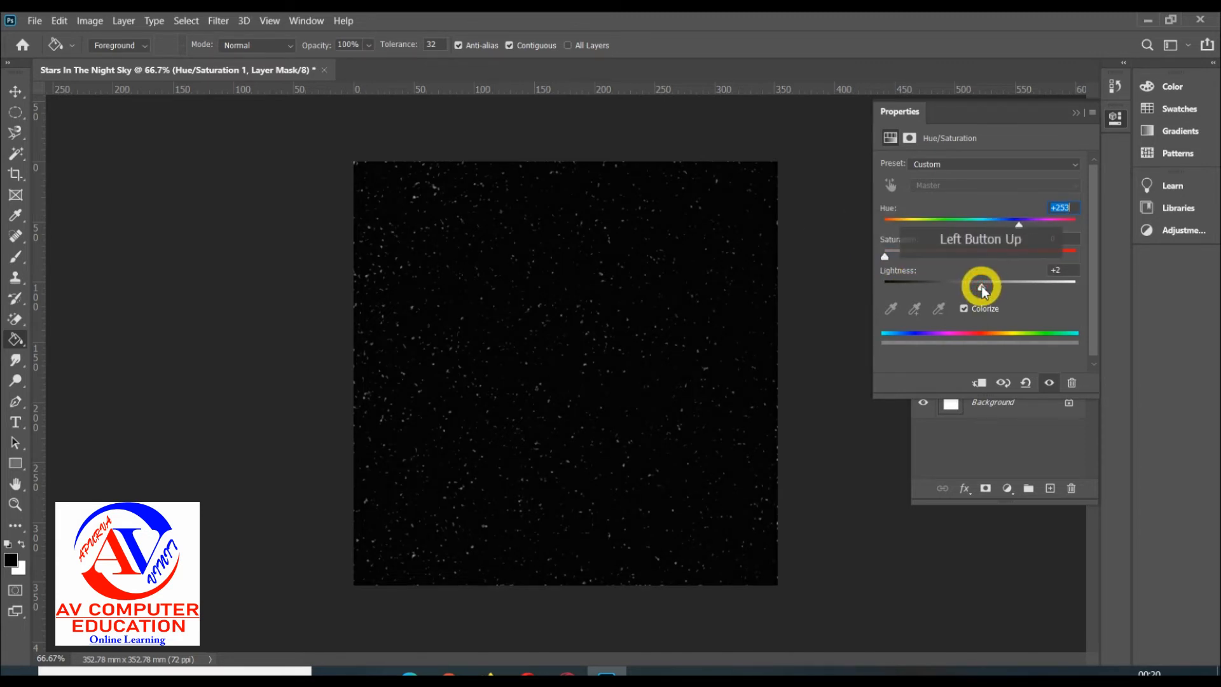
{"action": "left_click_drag", "start_coordinate": [984, 290], "coordinate": [979, 290]}
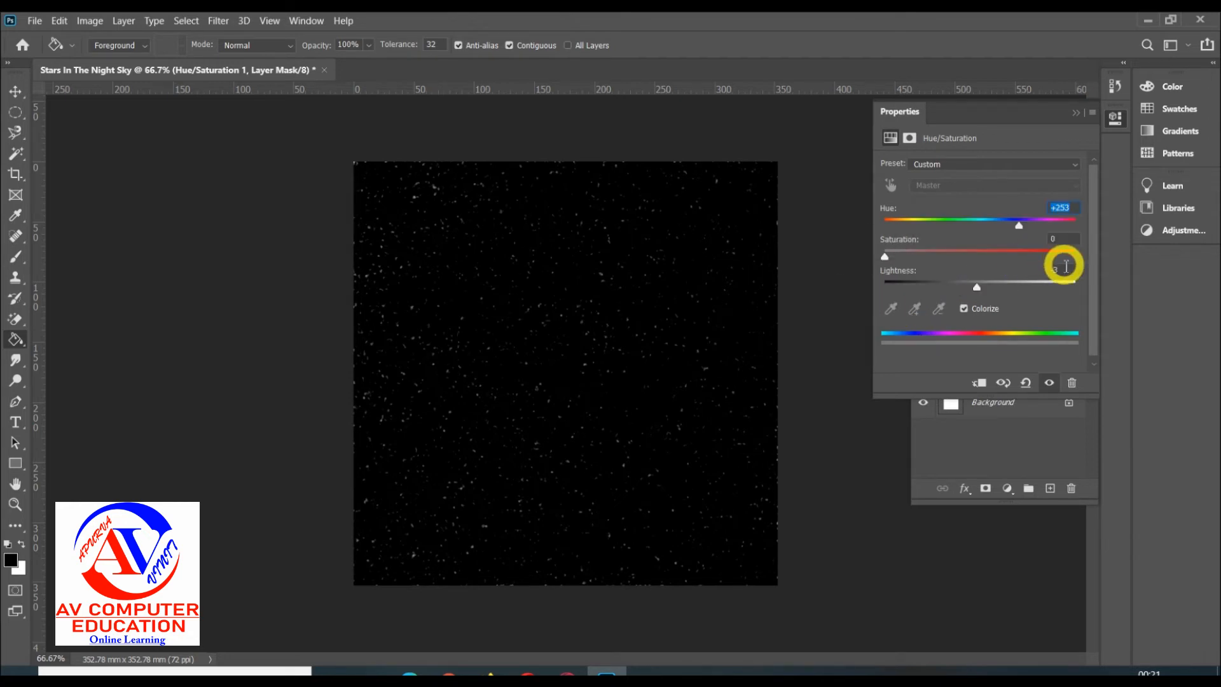
{"action": "left_click", "coordinate": [1067, 267]}
{"action": "key", "text": "BackSpace"}
{"action": "key", "text": "BackSpace"}
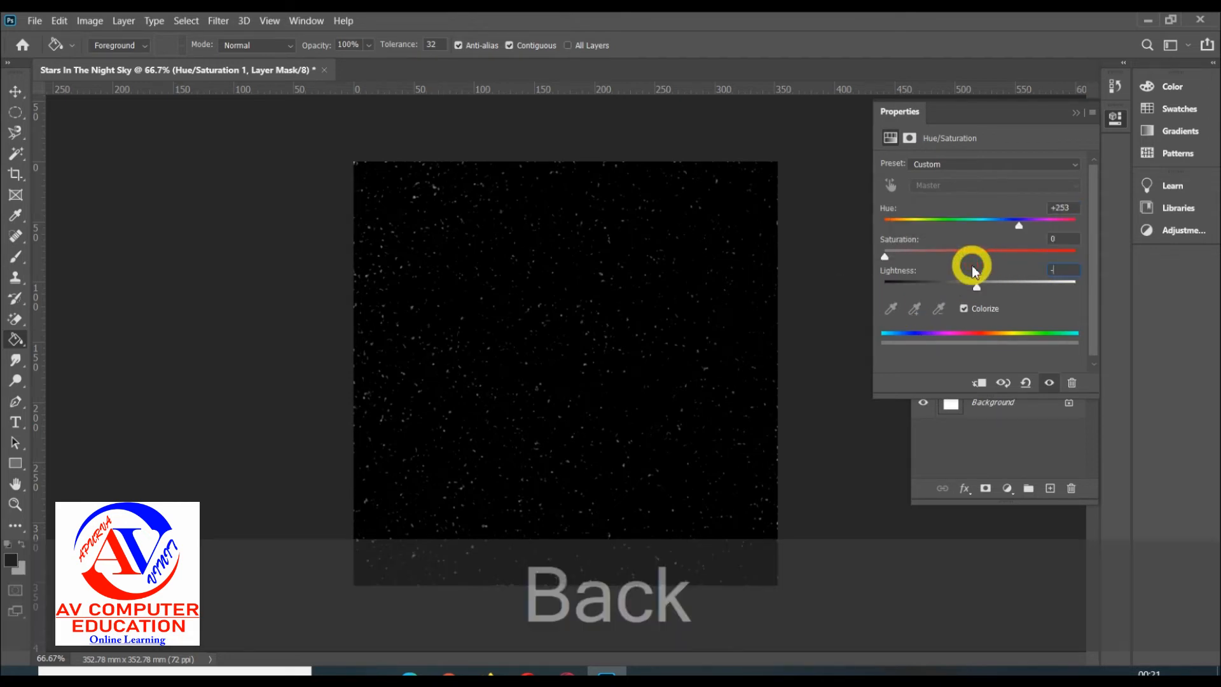
{"action": "type", "text": "0"}
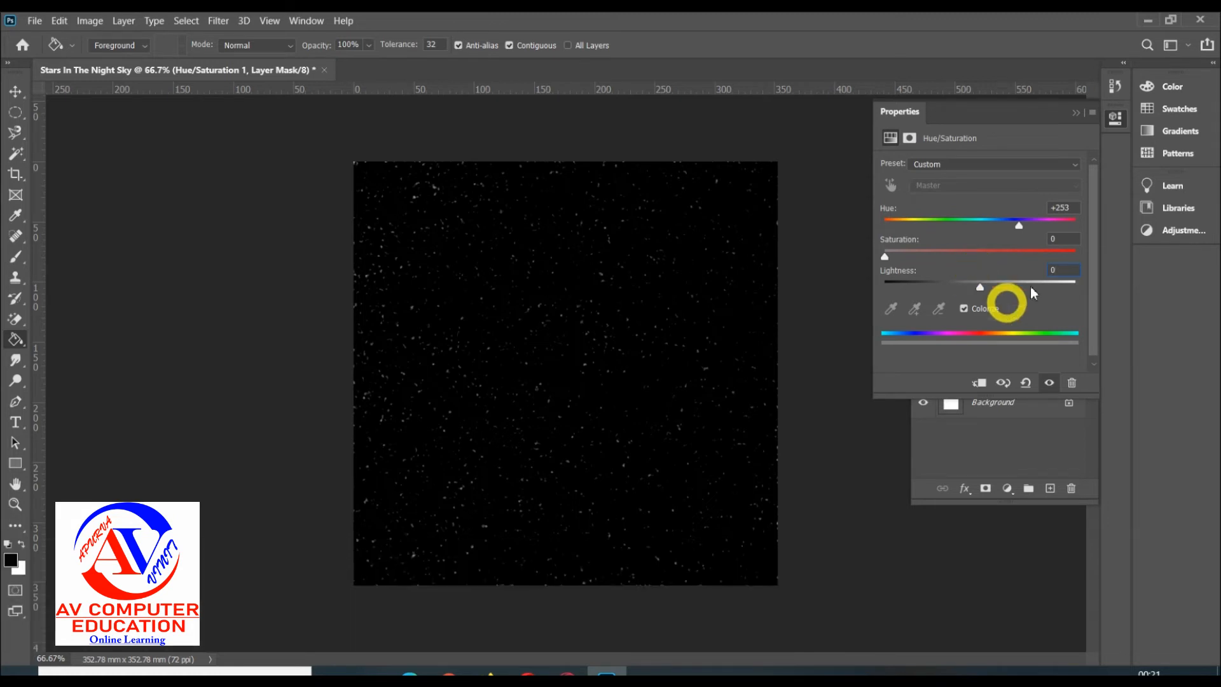
Collapse the adjustment's properties and group the Hue/Saturation 1 layer with Layer 1 and its clipped Levels 1 adjustment
{"action": "left_click", "coordinate": [1071, 115]}
{"action": "left_click", "coordinate": [1077, 115]}
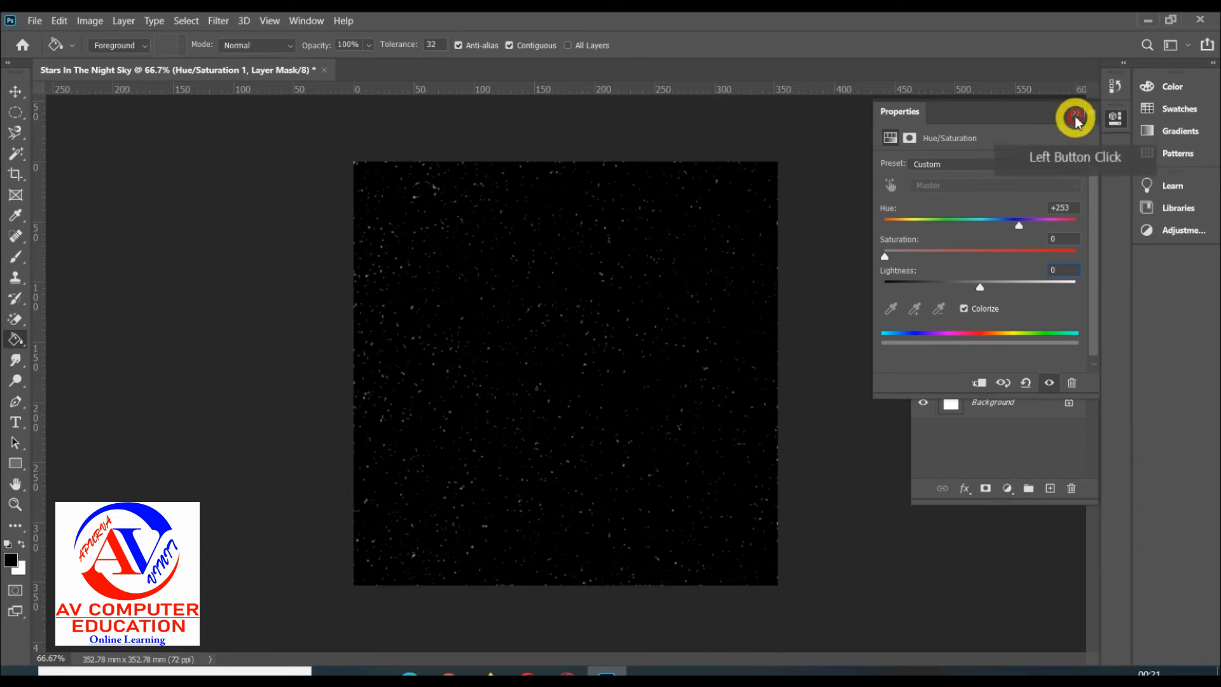
{"action": "left_click", "coordinate": [758, 200]}
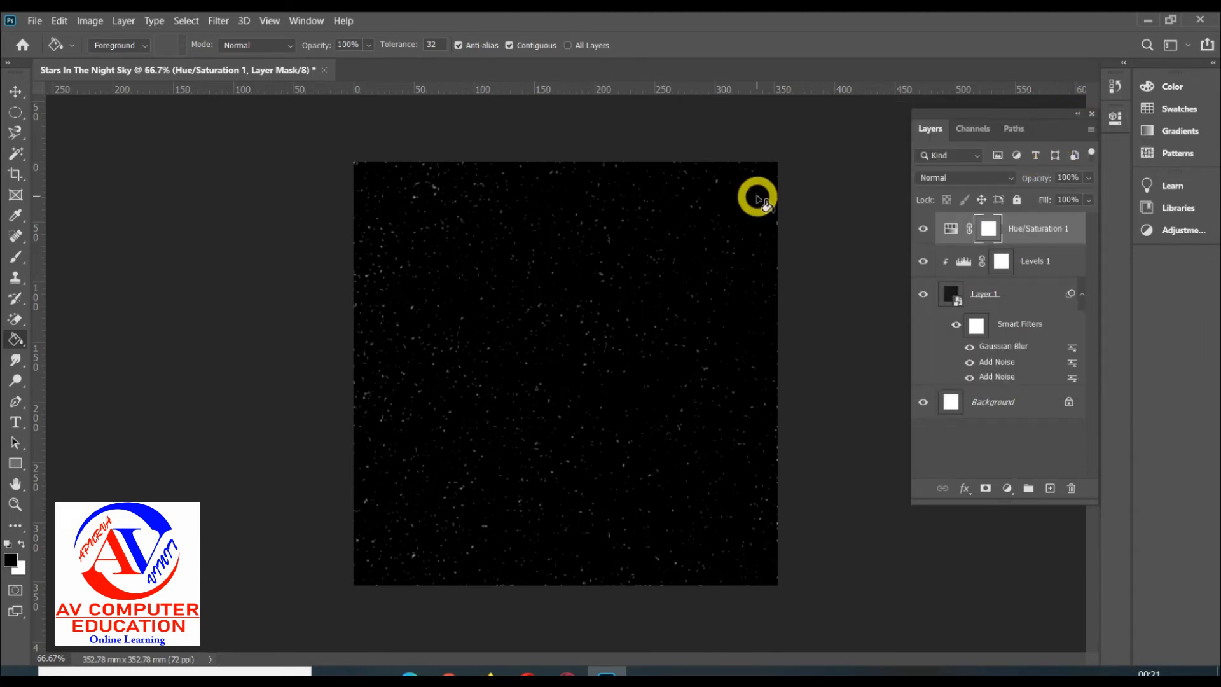
{"action": "left_click", "coordinate": [999, 264]}
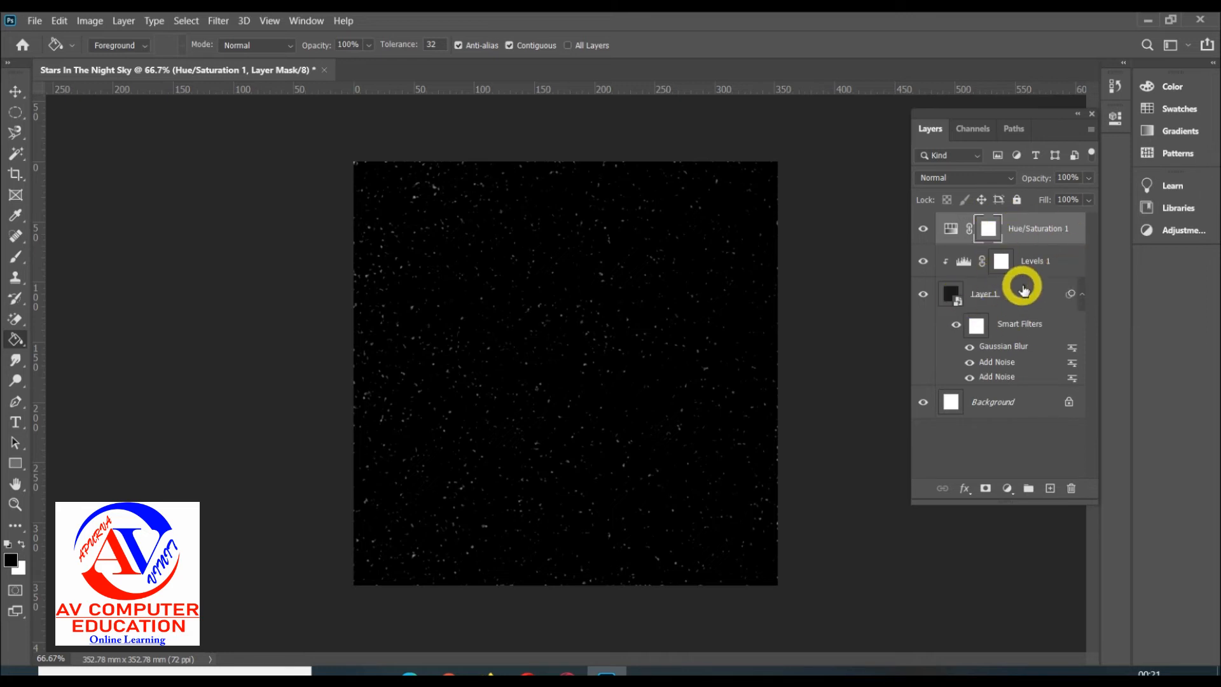
{"action": "left_click", "coordinate": [1019, 306], "text": "ctrl"}
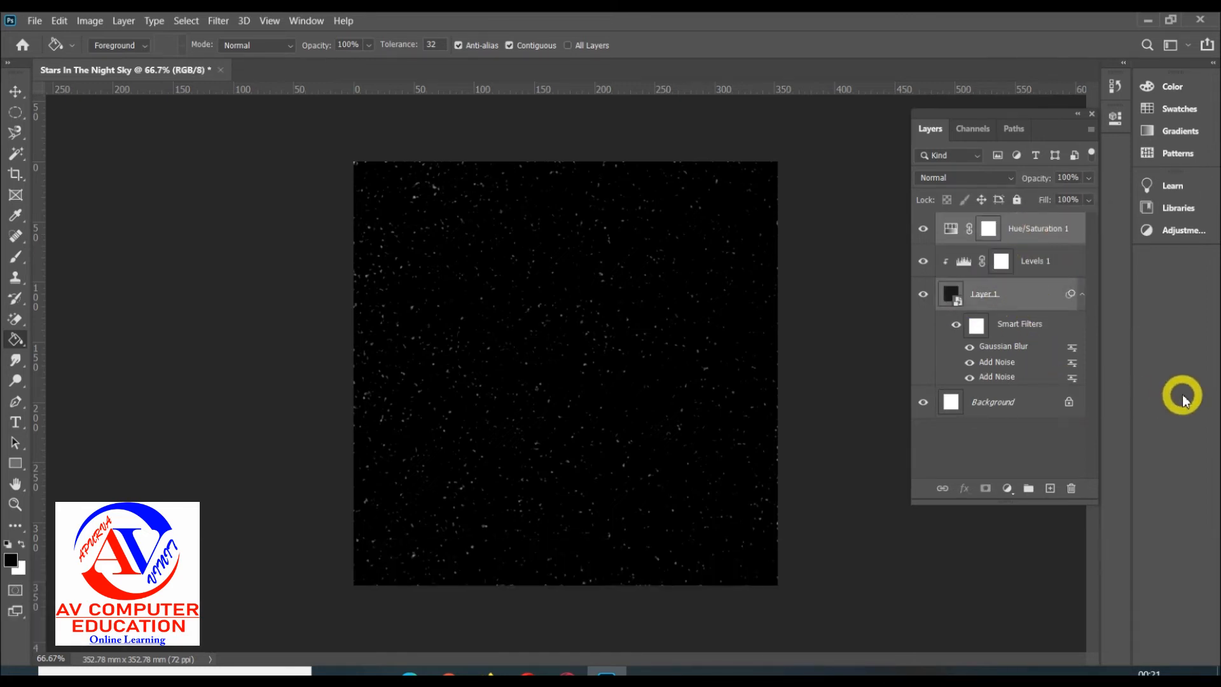
{"action": "key", "text": "ctrl+g"}
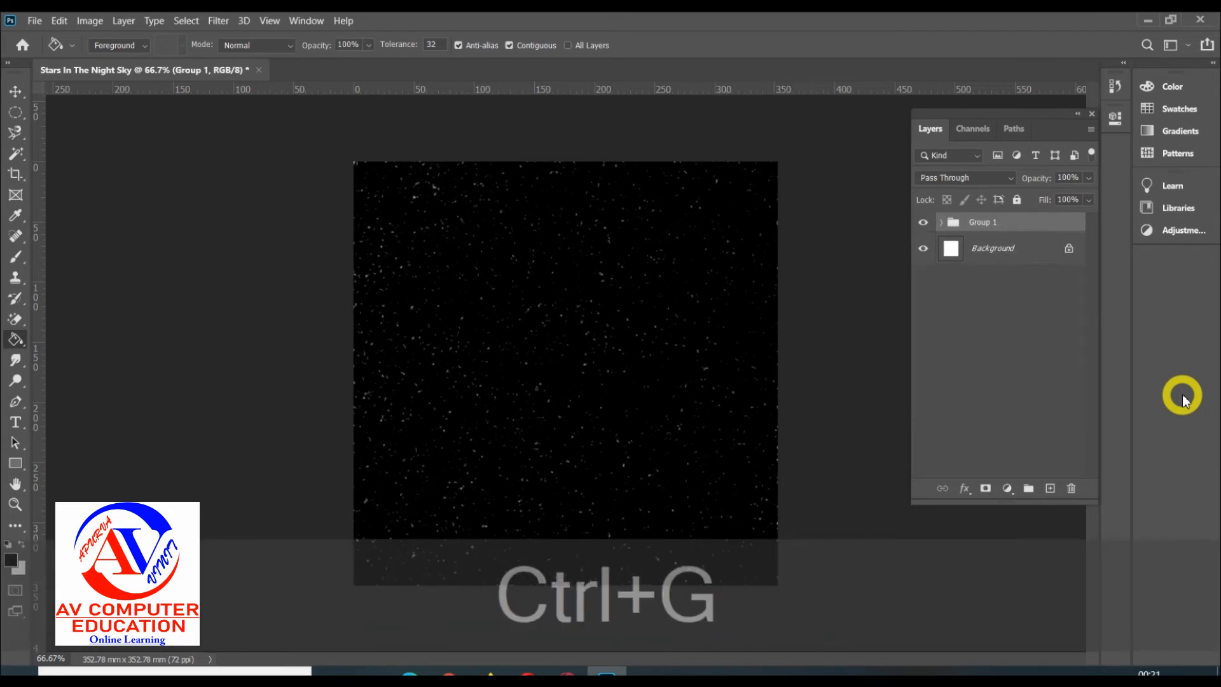
Rename the new layer group as Stars
{"action": "left_click", "coordinate": [990, 223]}
{"action": "double_click", "coordinate": [987, 223]}
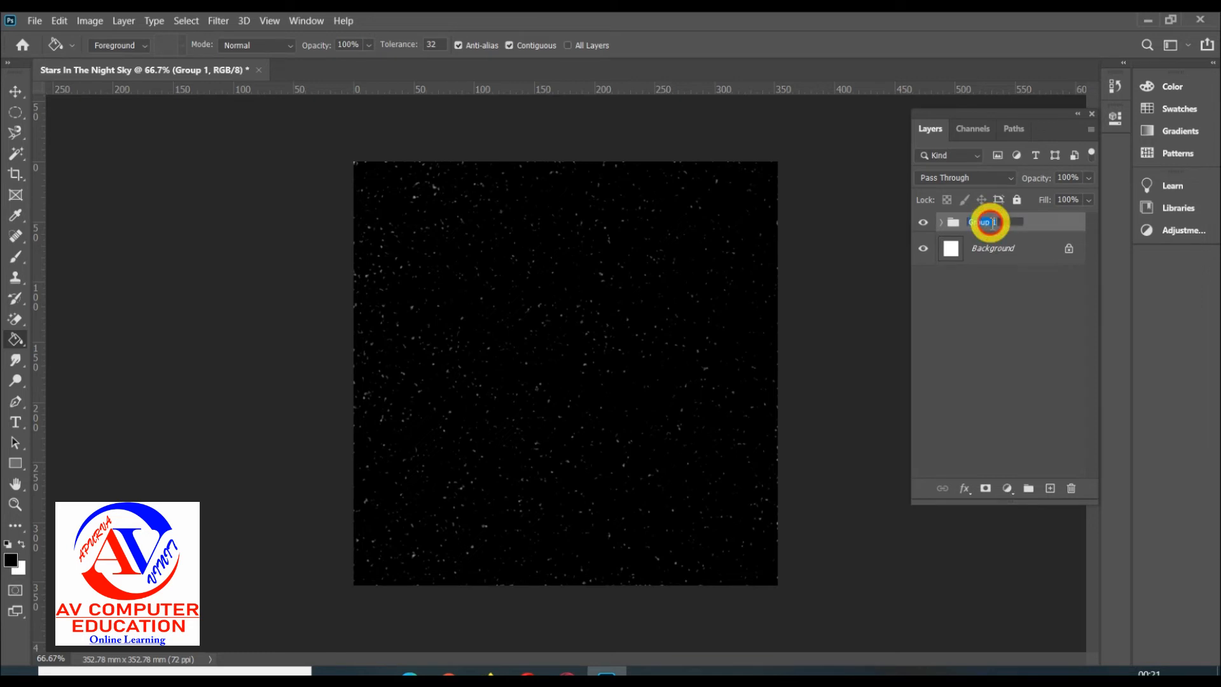
{"action": "key", "text": "BackSpace"}
{"action": "type", "text": "Stars"}
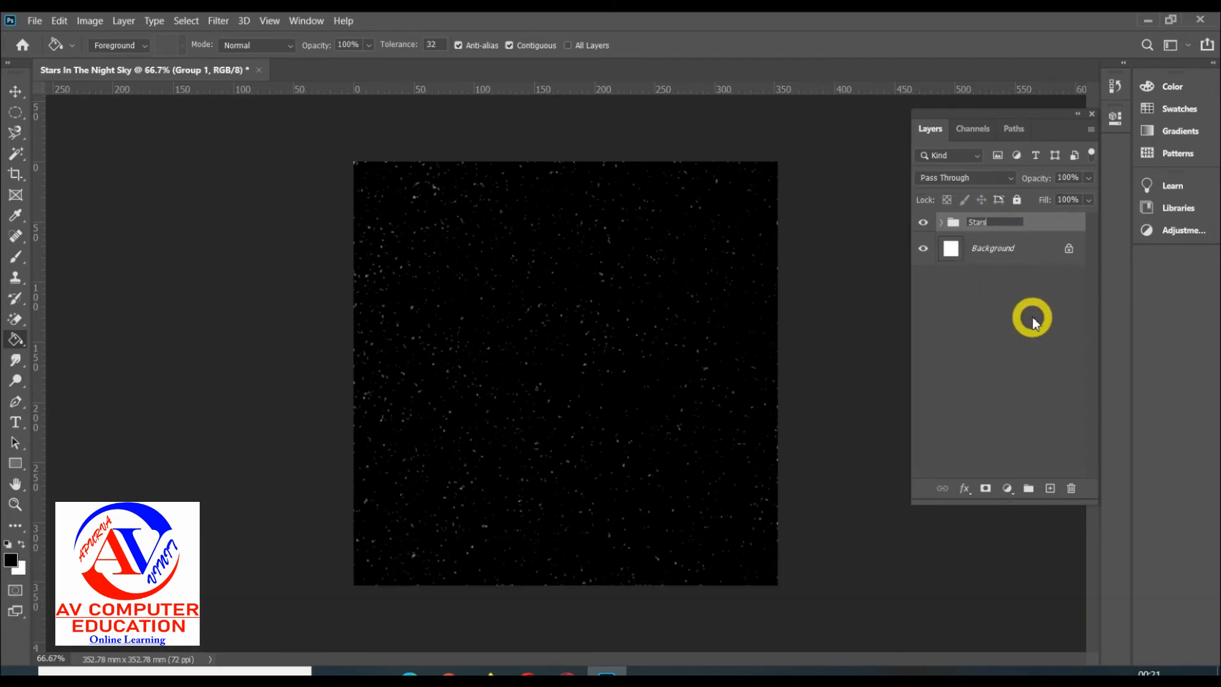
{"action": "left_click", "coordinate": [1034, 315]}
Duplicate the Stars group as Stars copy within the Stars In The Night Sky document
{"action": "left_click", "coordinate": [978, 224]}
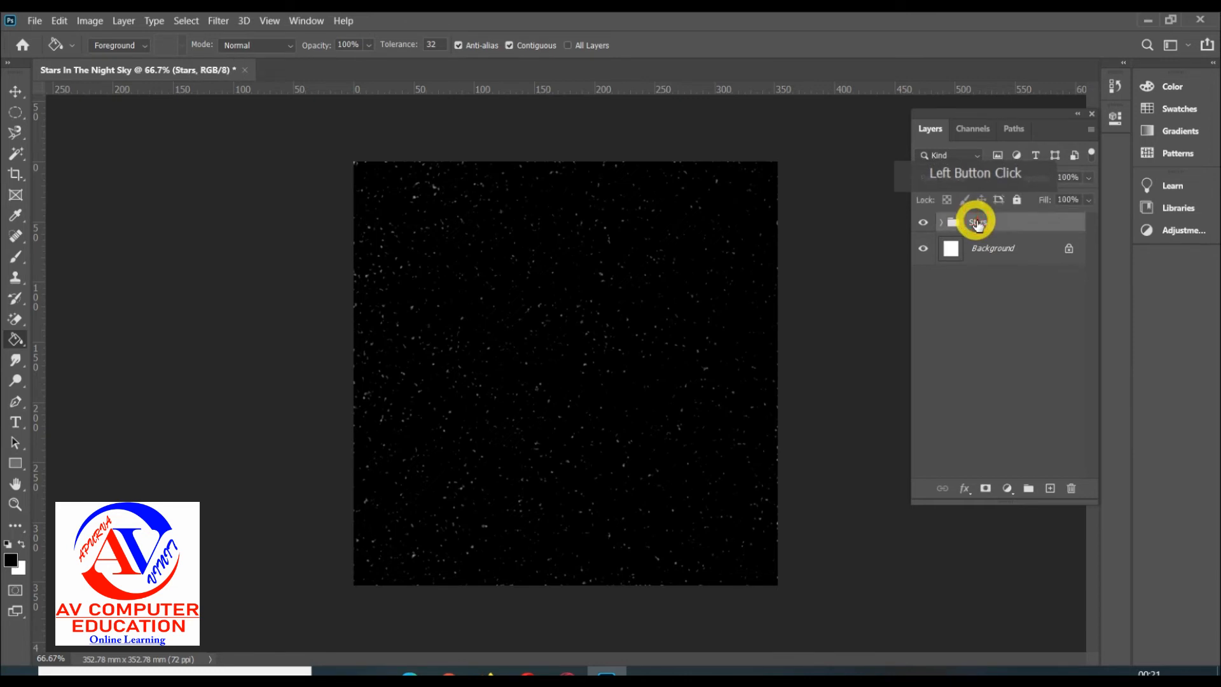
{"action": "right_click", "coordinate": [978, 224]}
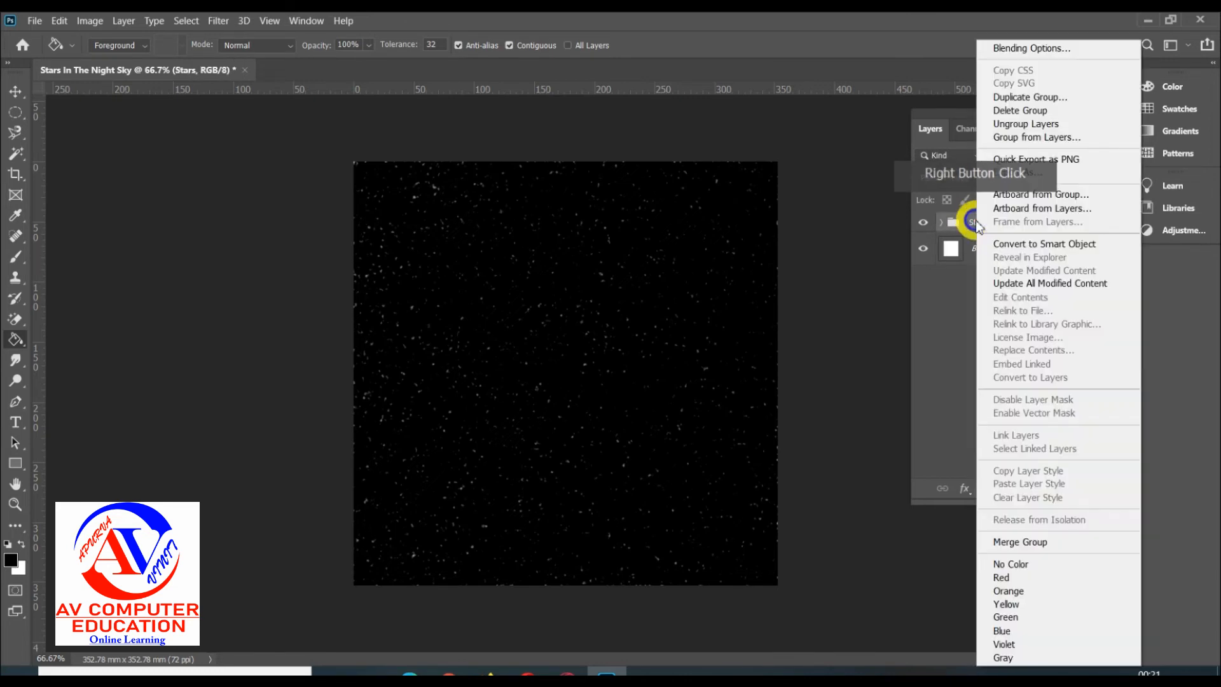
{"action": "left_click", "coordinate": [1059, 102]}
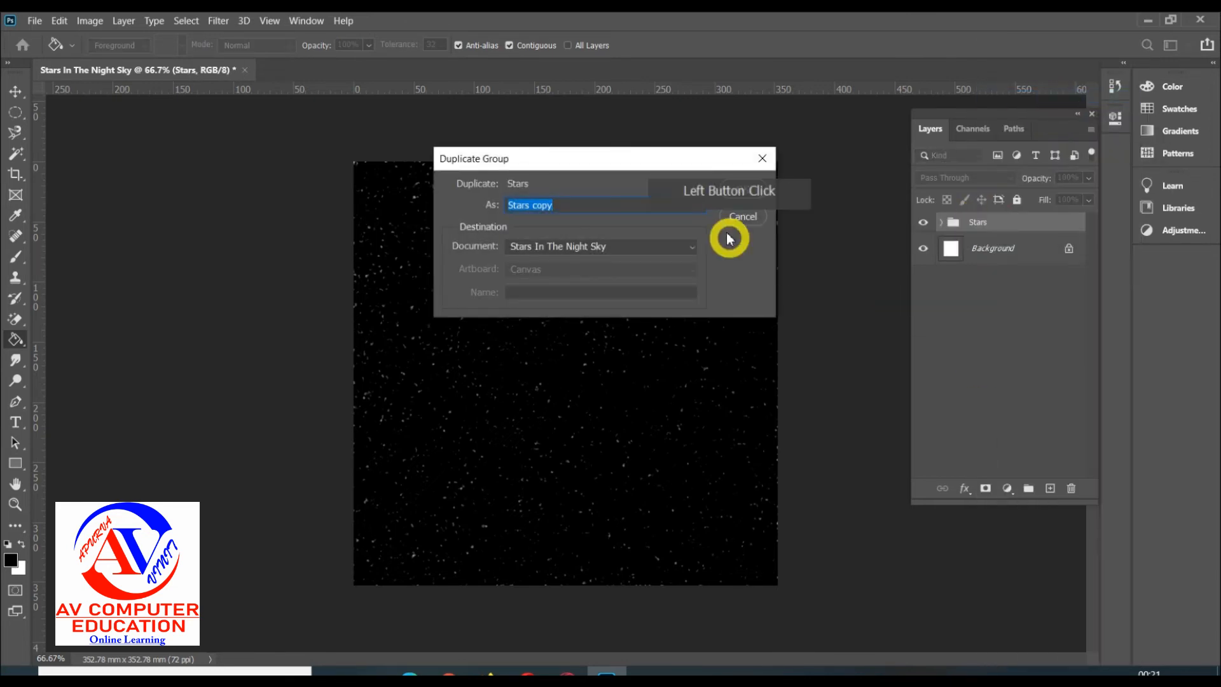
{"action": "left_click", "coordinate": [743, 189]}
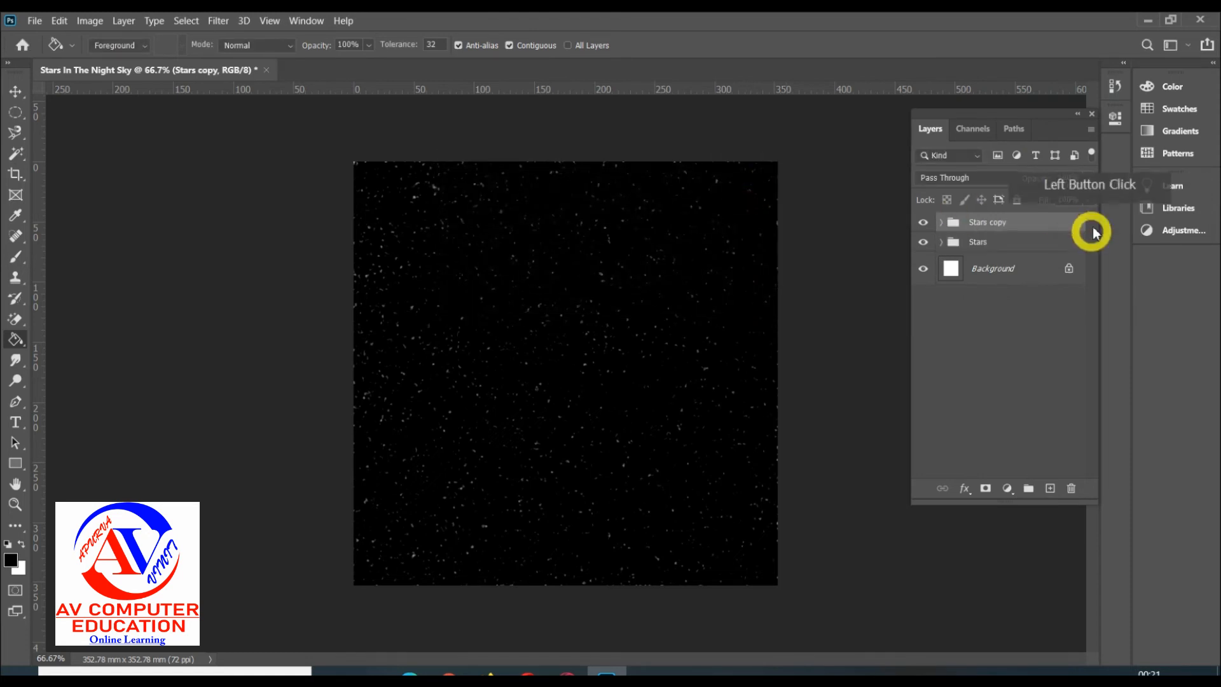
Free-transform the Stars copy group, rotating it about -43.6° and narrowing its width to about 82.5%
{"action": "key", "text": "ctrl+t"}
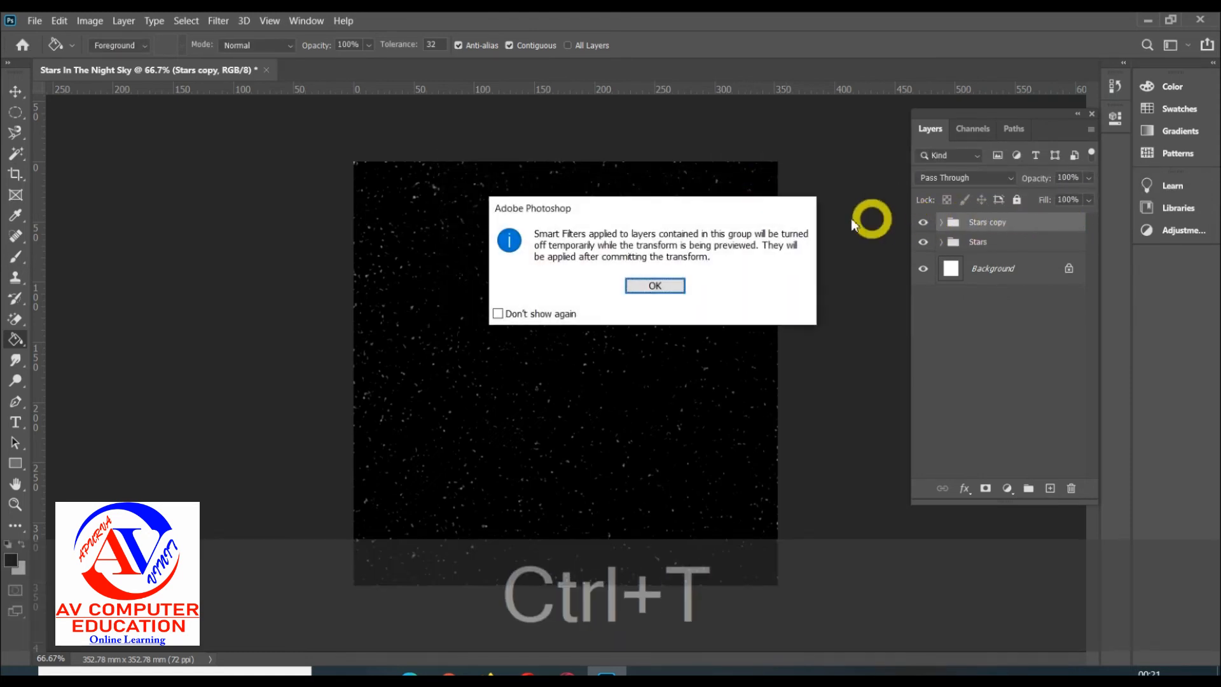
{"action": "left_click", "coordinate": [655, 286]}
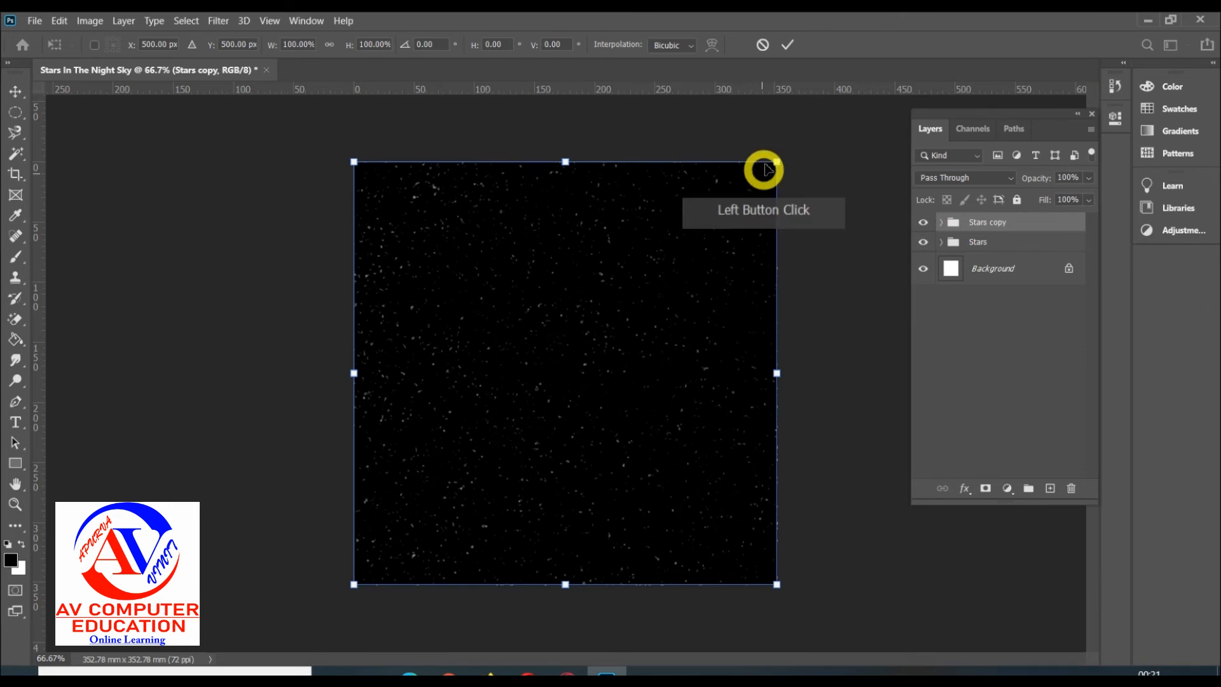
{"action": "left_click_drag", "start_coordinate": [783, 151], "coordinate": [568, 118]}
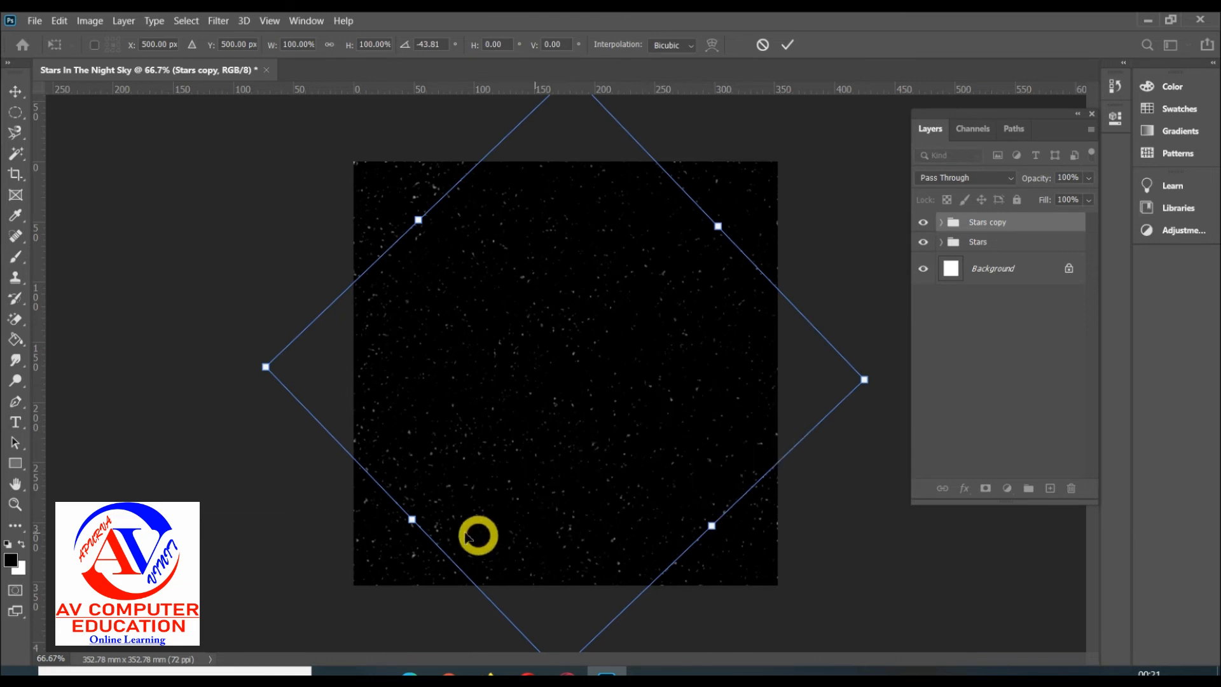
{"action": "left_click_drag", "start_coordinate": [413, 518], "coordinate": [436, 502]}
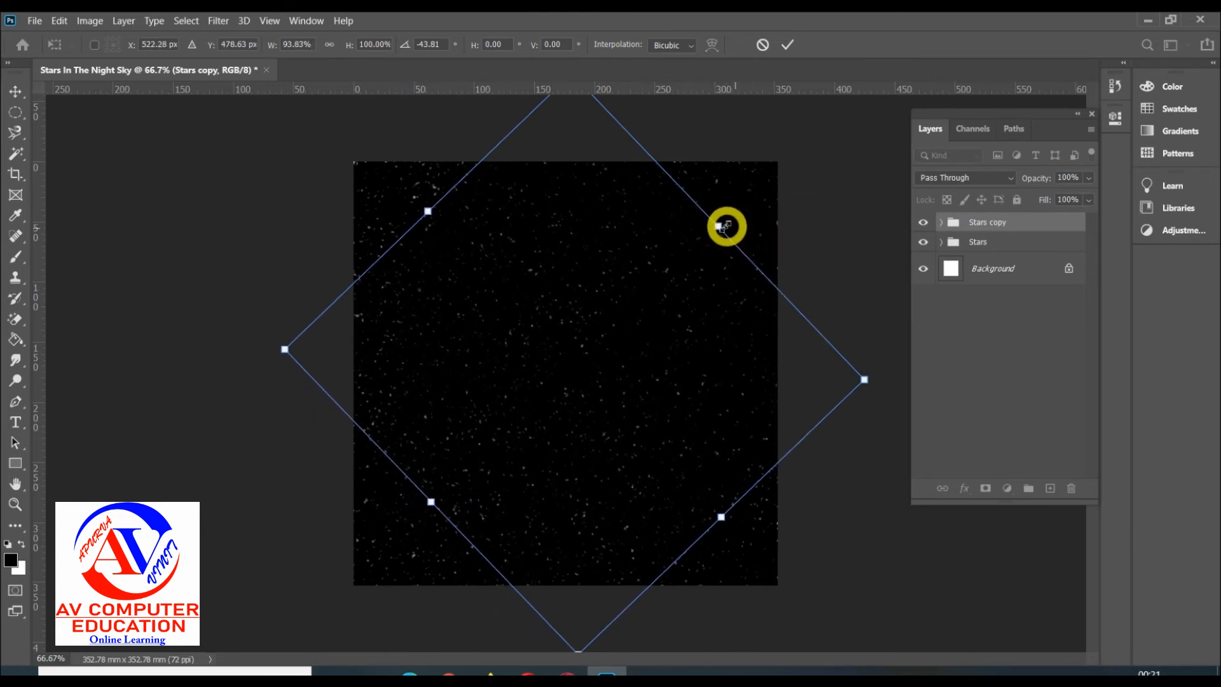
{"action": "left_click_drag", "start_coordinate": [718, 226], "coordinate": [696, 242]}
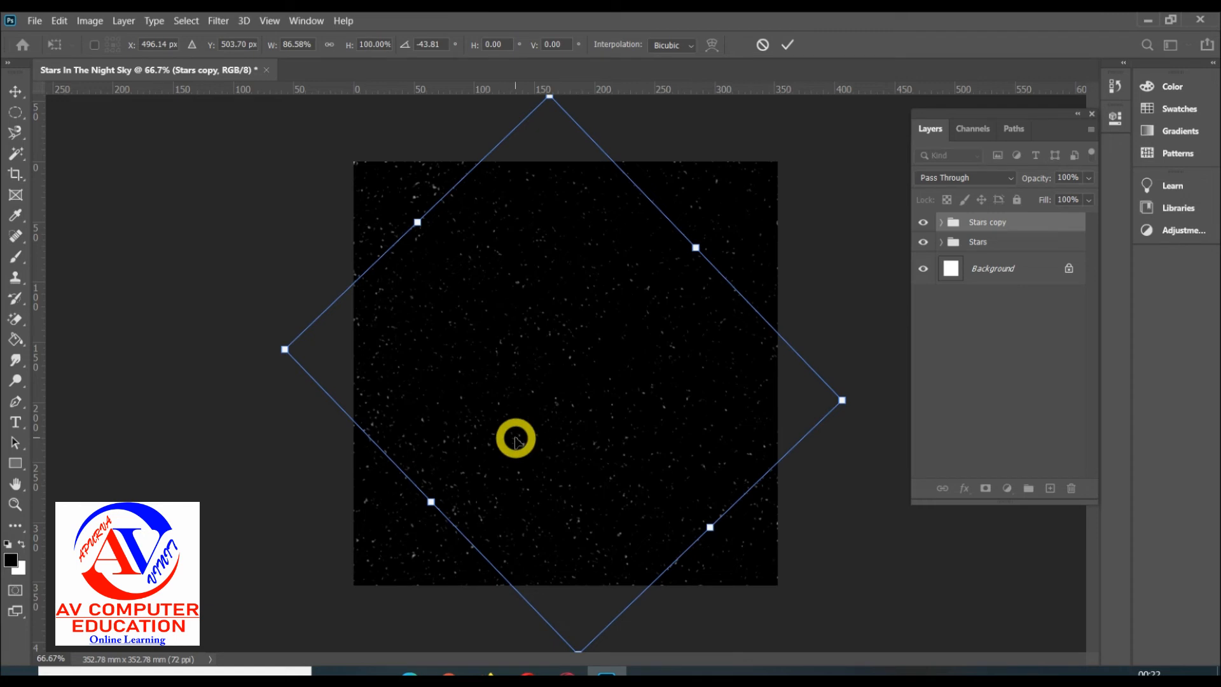
{"action": "mouse_move", "coordinate": [256, 328]}
{"action": "left_mouse_down"}
{"action": "mouse_move", "coordinate": [242, 346]}
{"action": "mouse_move", "coordinate": [277, 329]}
{"action": "left_mouse_up"}
{"action": "left_click_drag", "start_coordinate": [436, 501], "coordinate": [443, 489]}
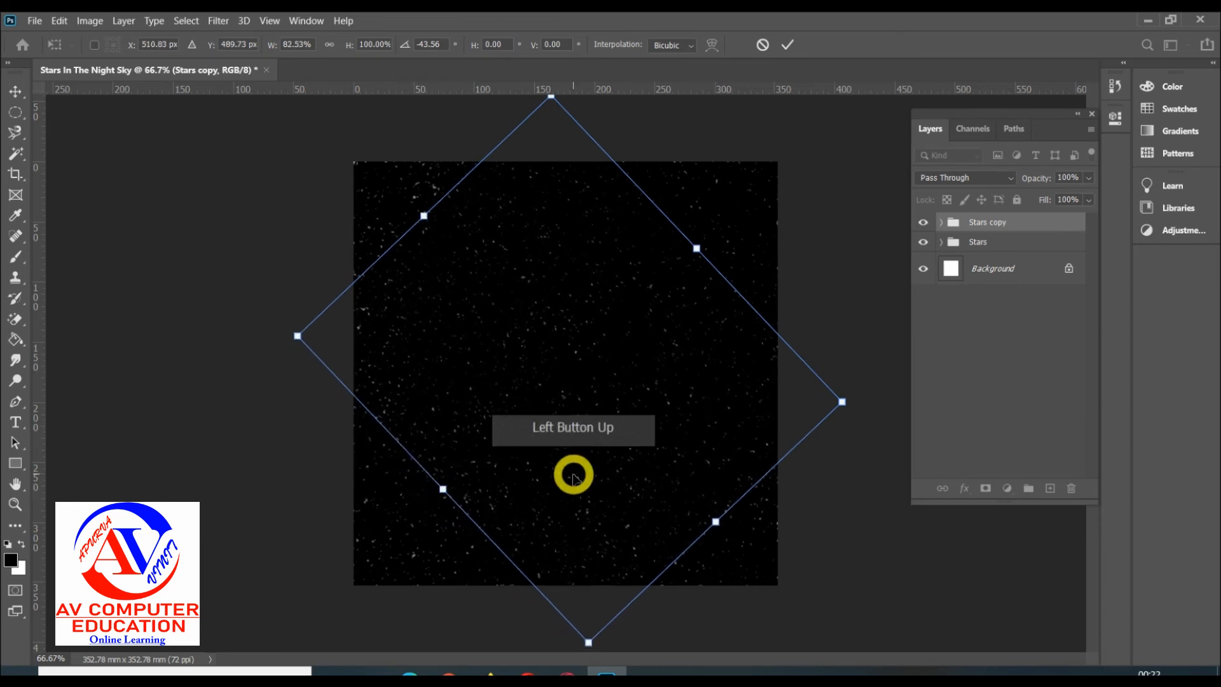
{"action": "key", "text": "Return"}
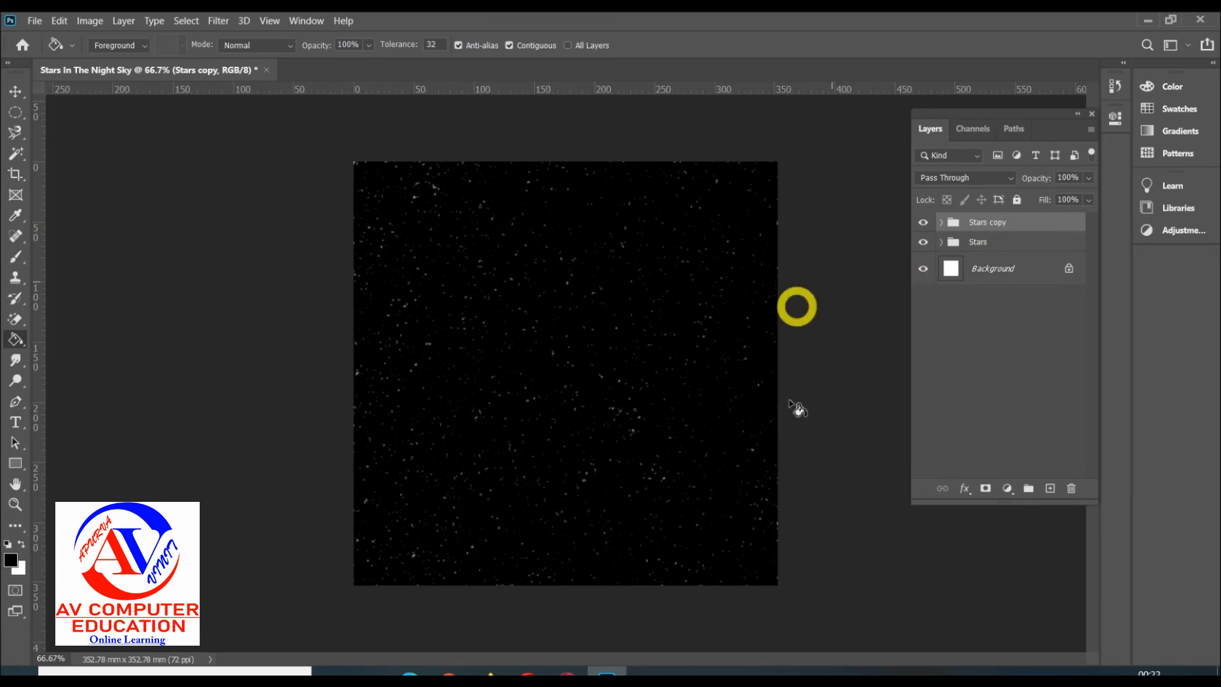
Add a new empty layer above the Stars copy group and set the Elliptical Marquee feather to 6 px
{"action": "left_click", "coordinate": [1058, 491]}
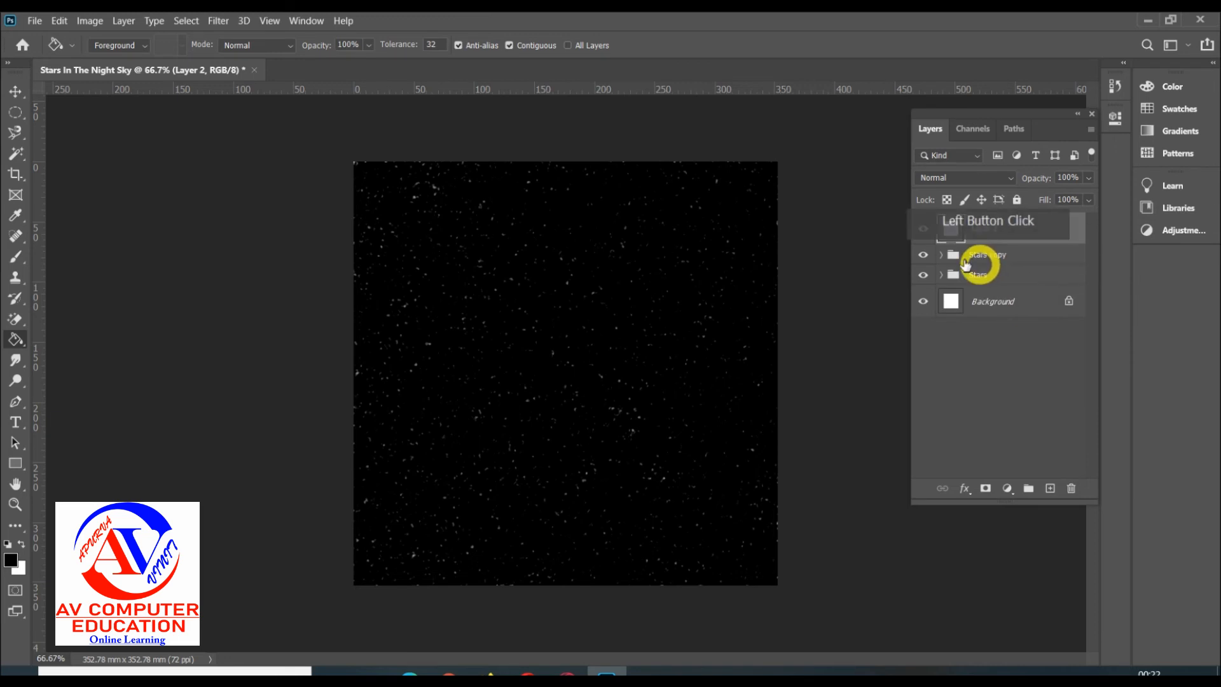
{"action": "left_click", "coordinate": [15, 110]}
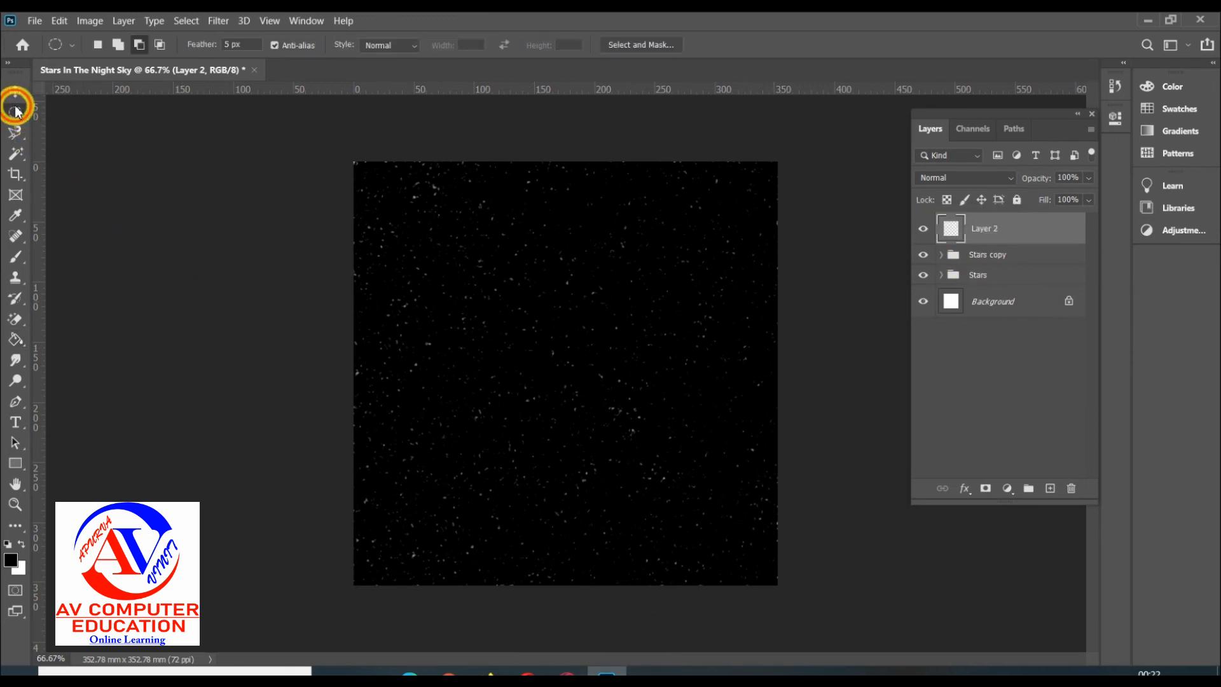
{"action": "left_click", "coordinate": [263, 48]}
{"action": "left_click_drag", "start_coordinate": [248, 45], "coordinate": [187, 43]}
{"action": "type", "text": "6"}
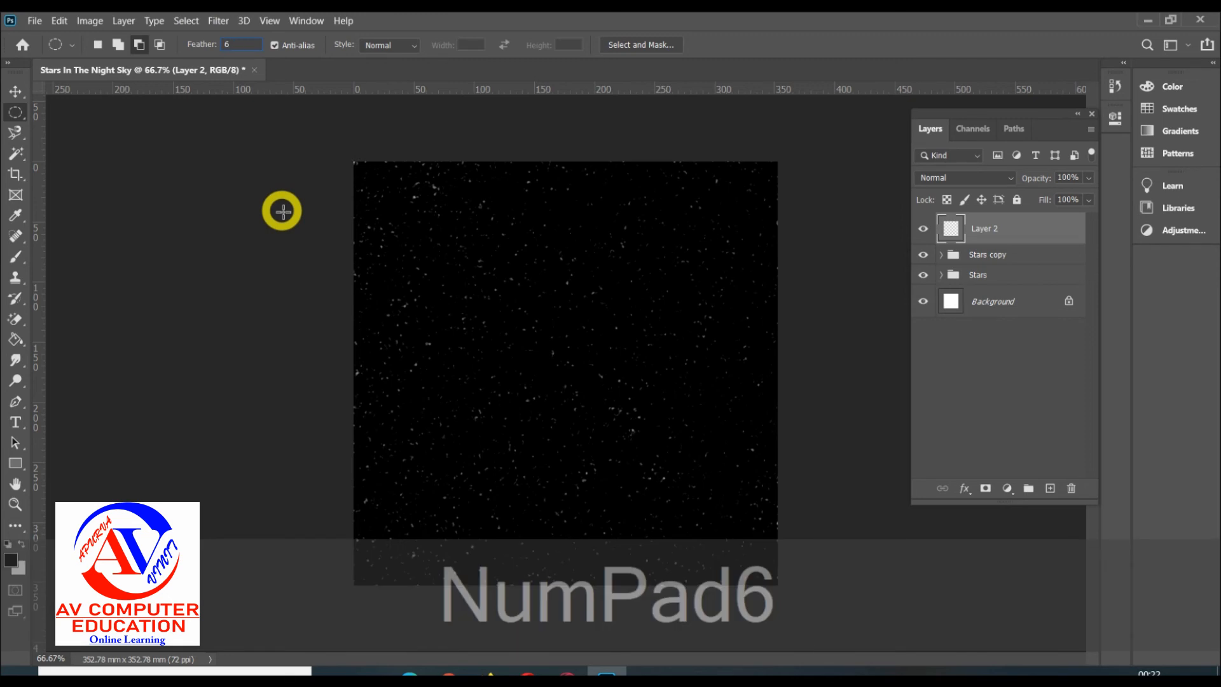
Select a feathered crescent moon shape in the upper-left part of the sky, fill it with the white background colour and deselect
{"action": "left_click_drag", "start_coordinate": [400, 215], "coordinate": [445, 229]}
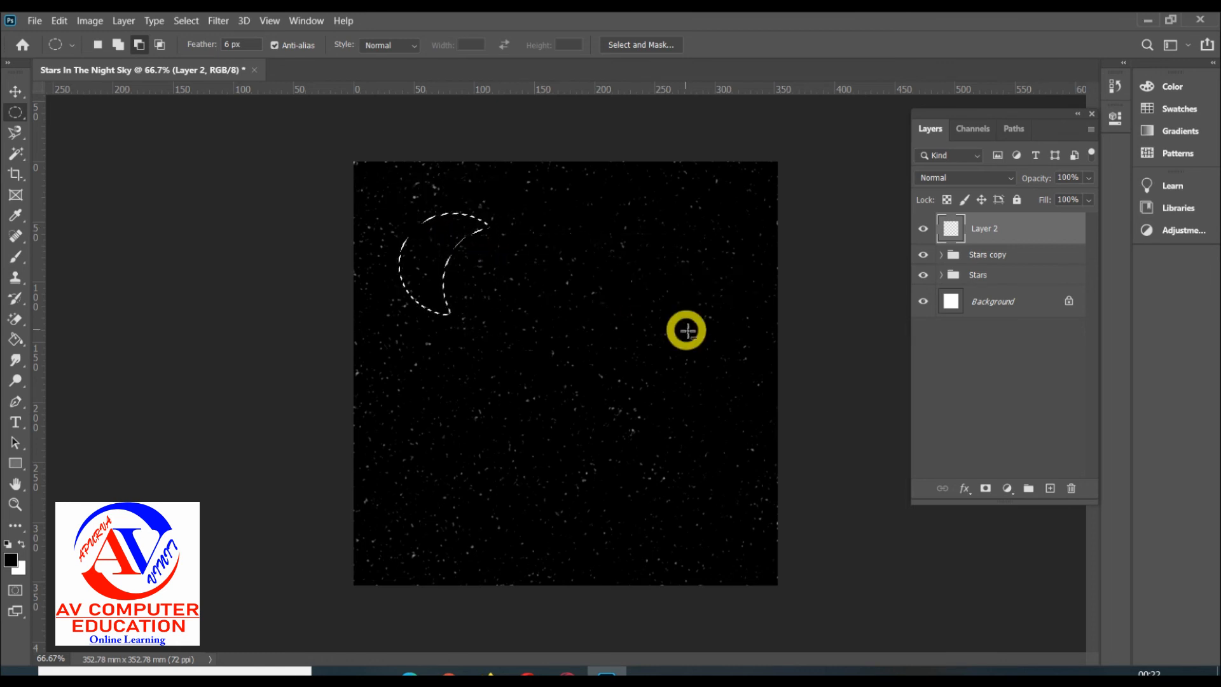
{"action": "key", "text": "ctrl+BackSpace"}
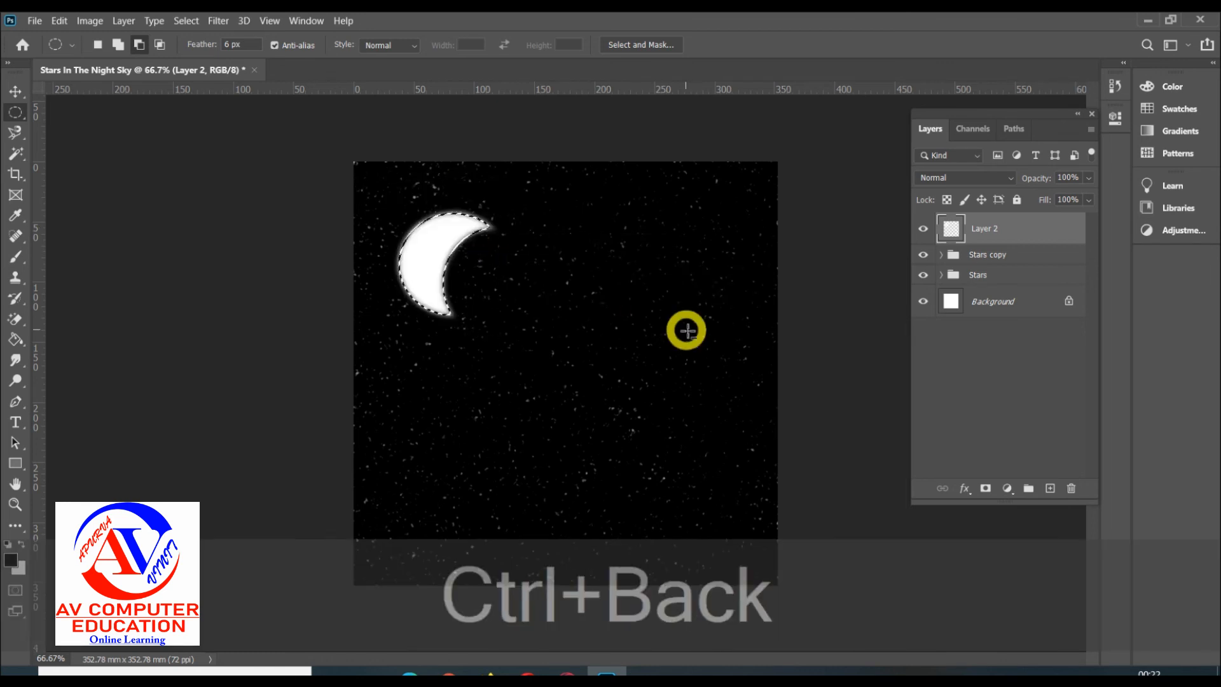
{"action": "key", "text": "ctrl+d"}
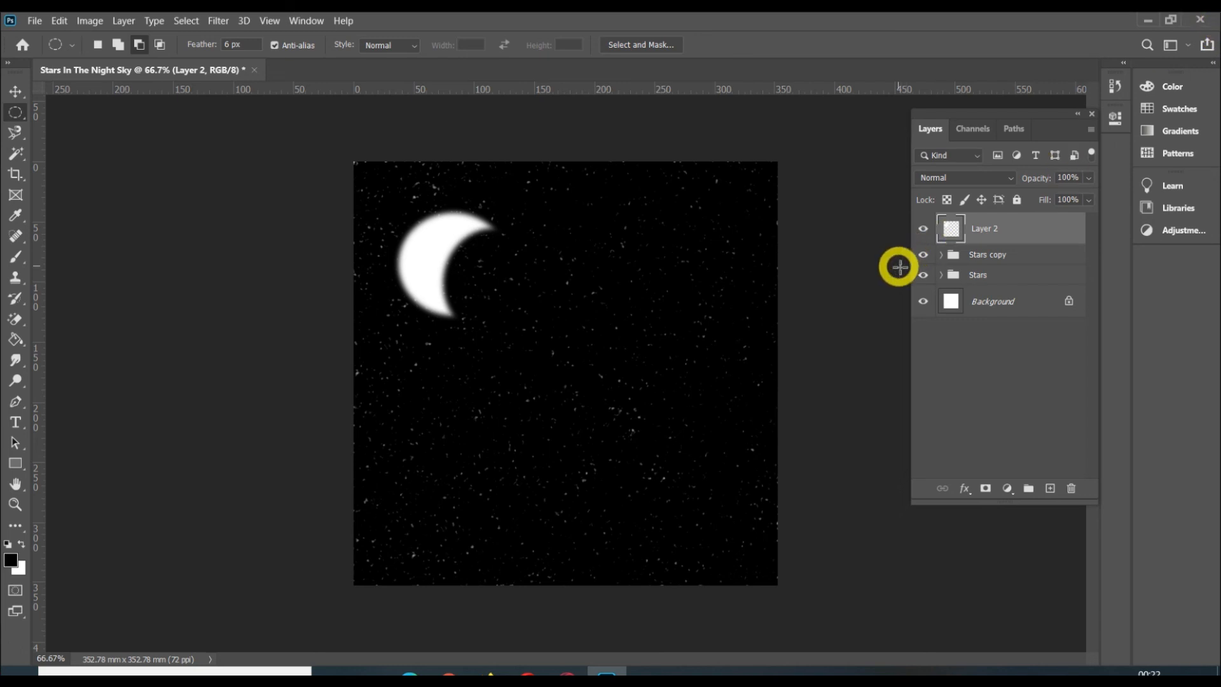
View the finished night sky in full-screen mode without the interface, enlarged to fill more of the screen
{"action": "key", "text": "f"}
{"action": "key", "text": "f"}
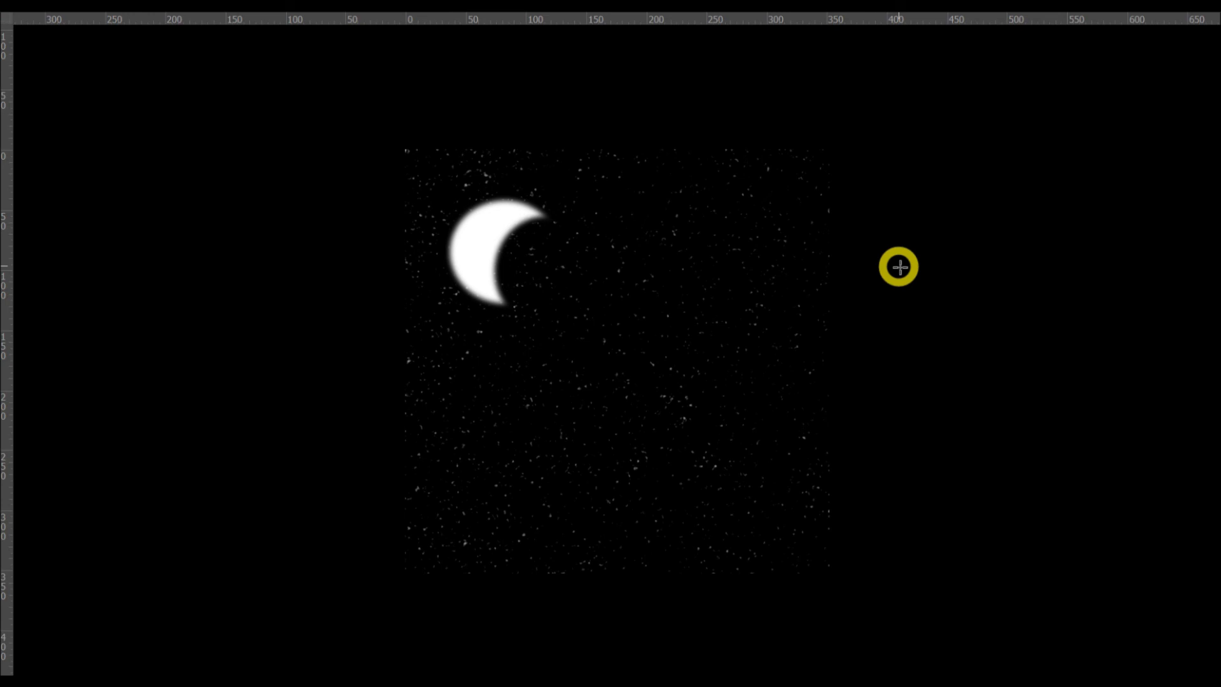
{"action": "key", "text": "ctrl+equal"}
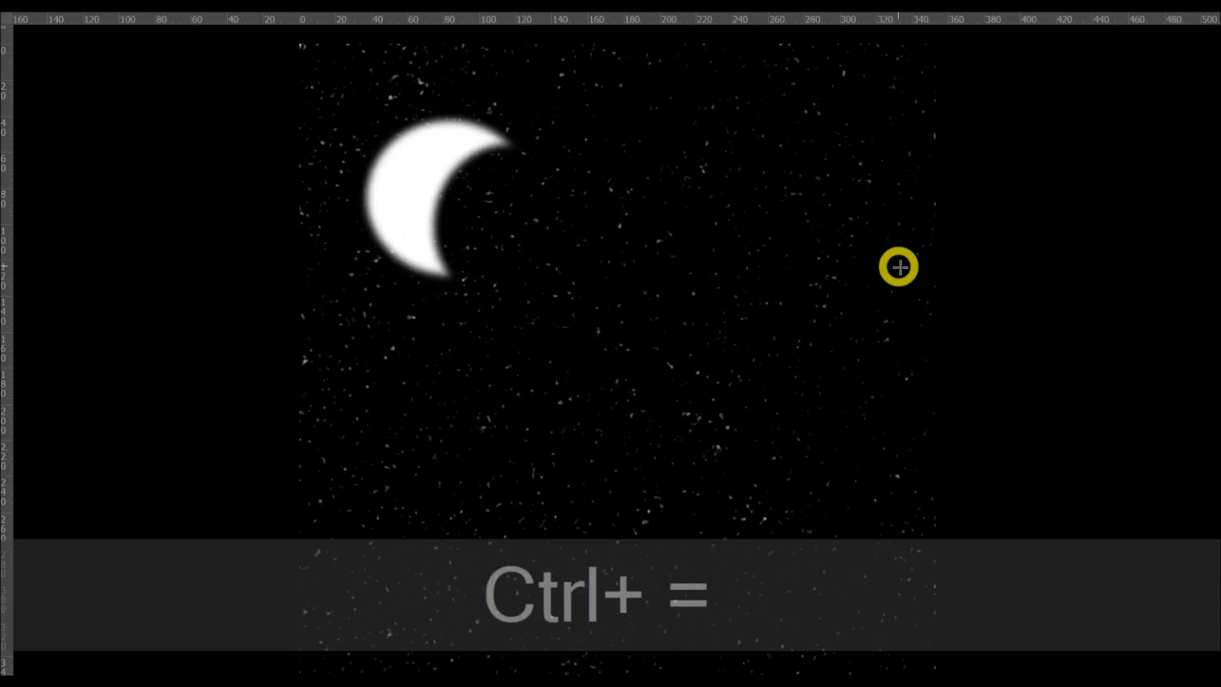